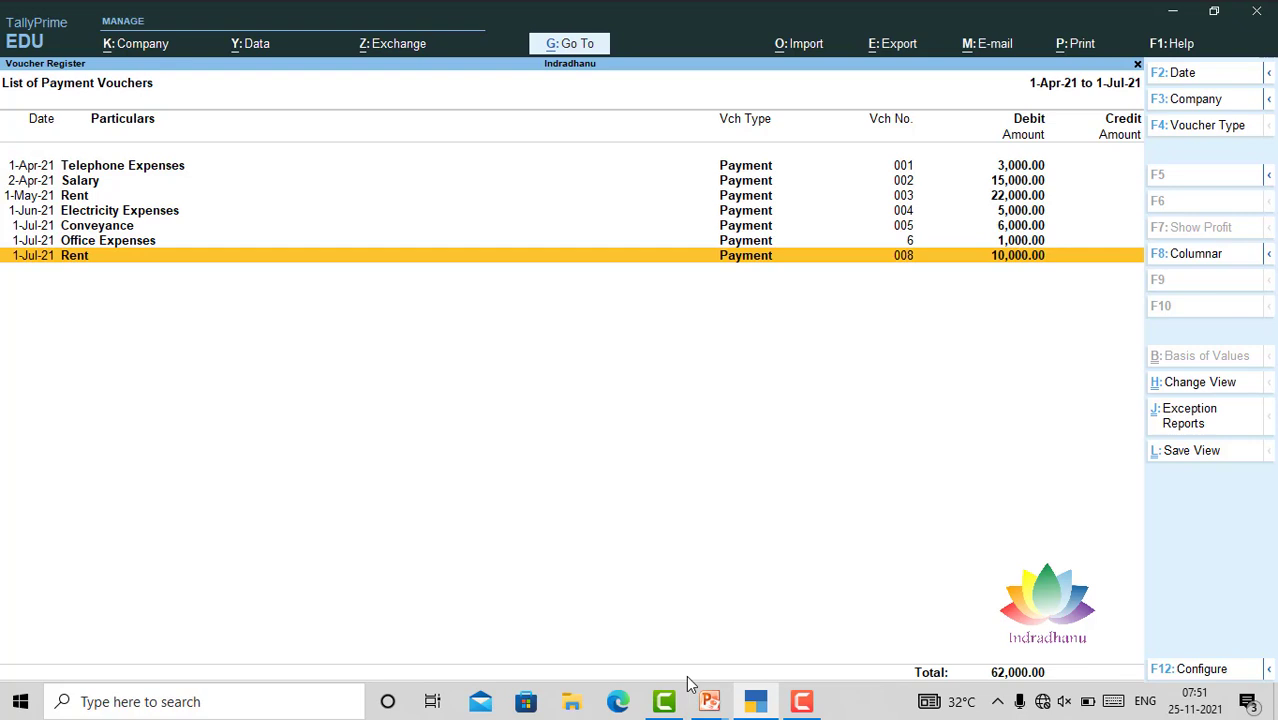
- Add a new payment voucher numbered 008, paid from the Cash account
{"action": "key", "text": "alt+a"}
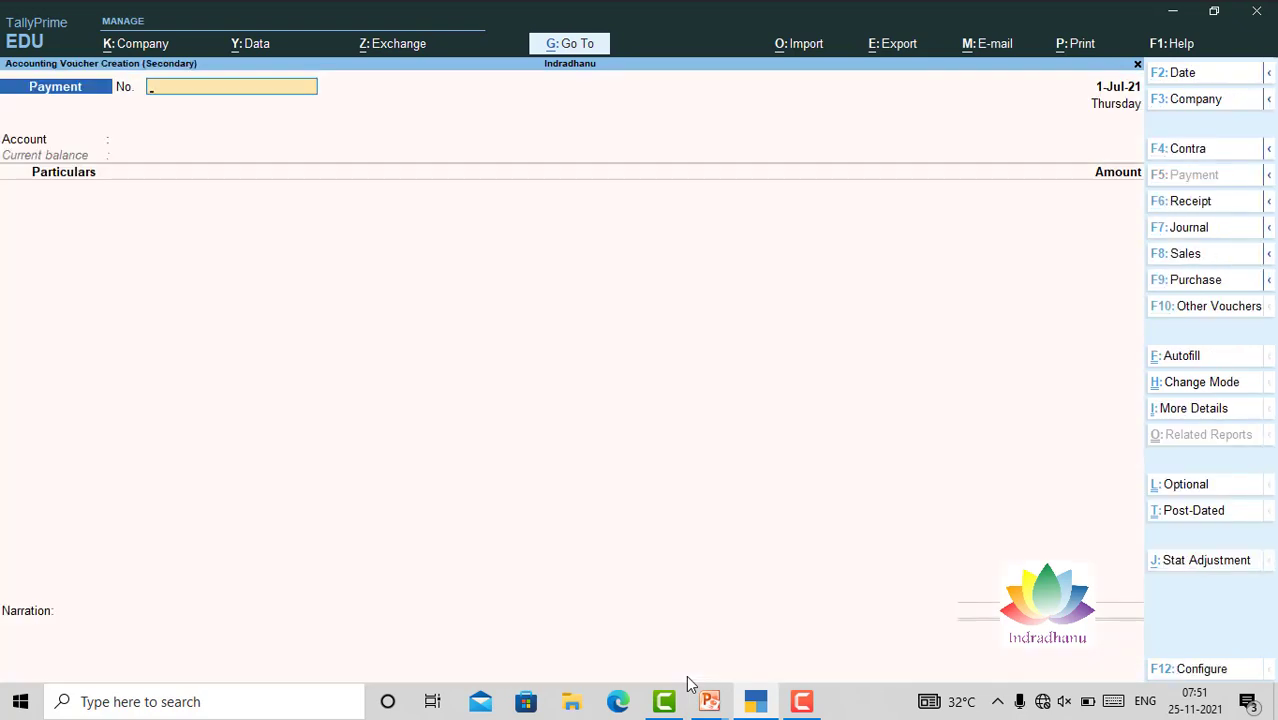
{"action": "type", "text": "009"}
{"action": "key", "text": "Return"}
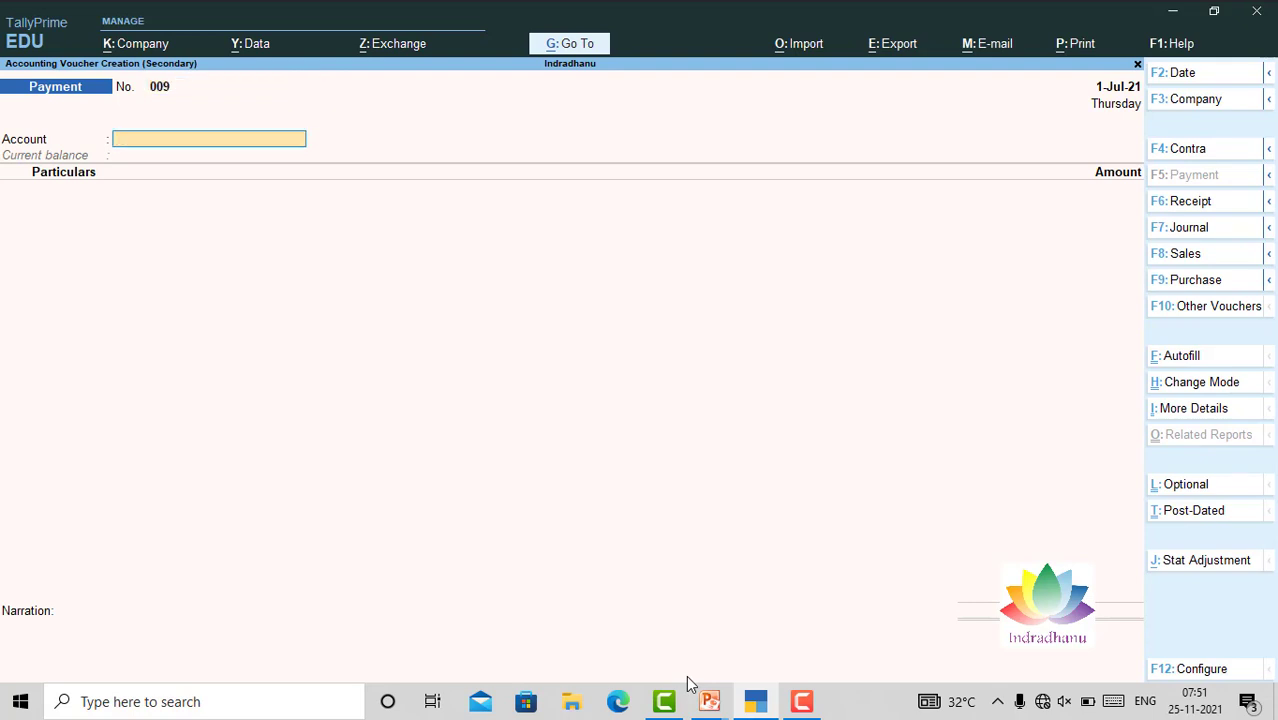
{"action": "key", "text": "BackSpace"}
{"action": "type", "text": "008"}
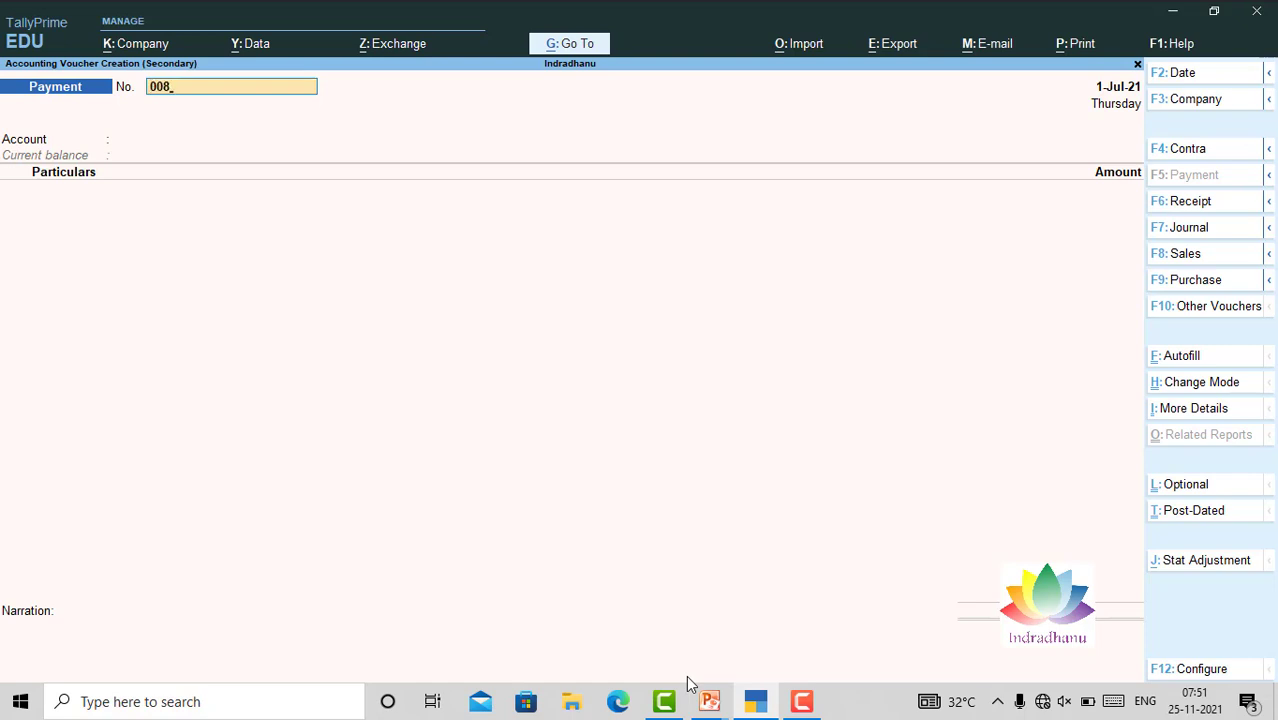
{"action": "key", "text": "Return"}
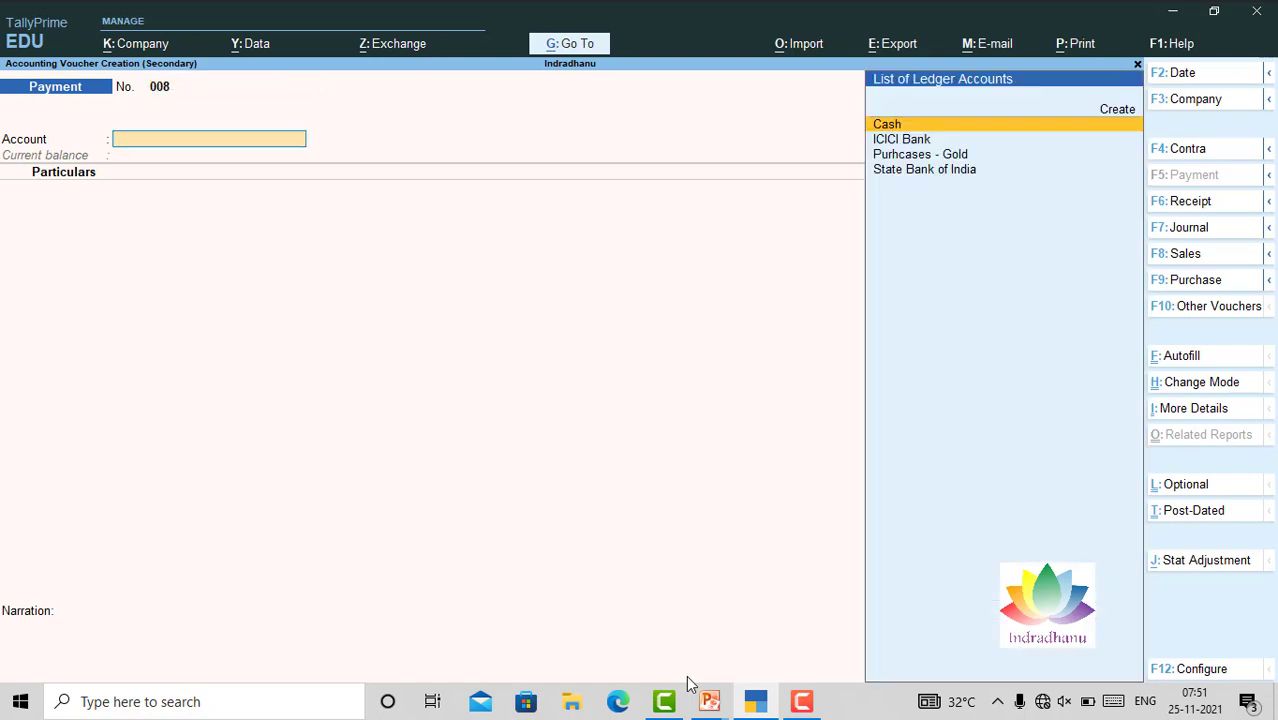
{"action": "key", "text": "Return"}
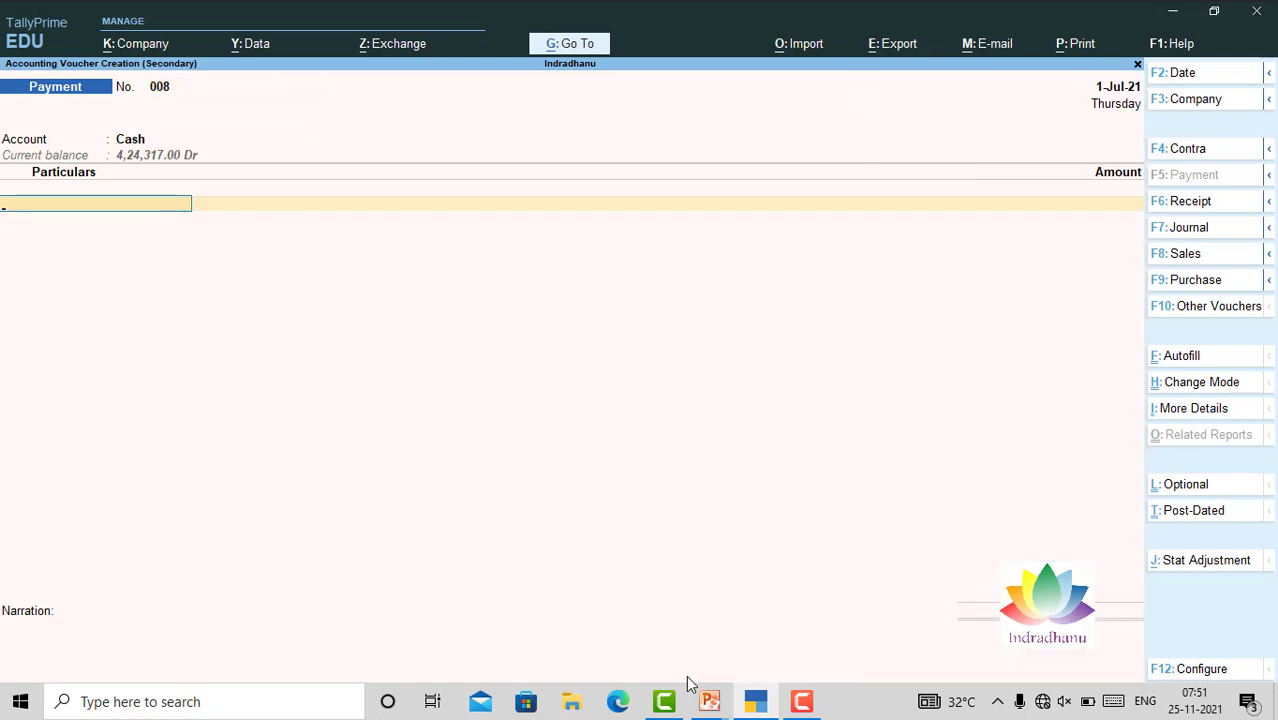
- Enter Rent for 14,000 without tax classification or narration, and save the payment voucher
{"action": "type", "text": "Rent"}
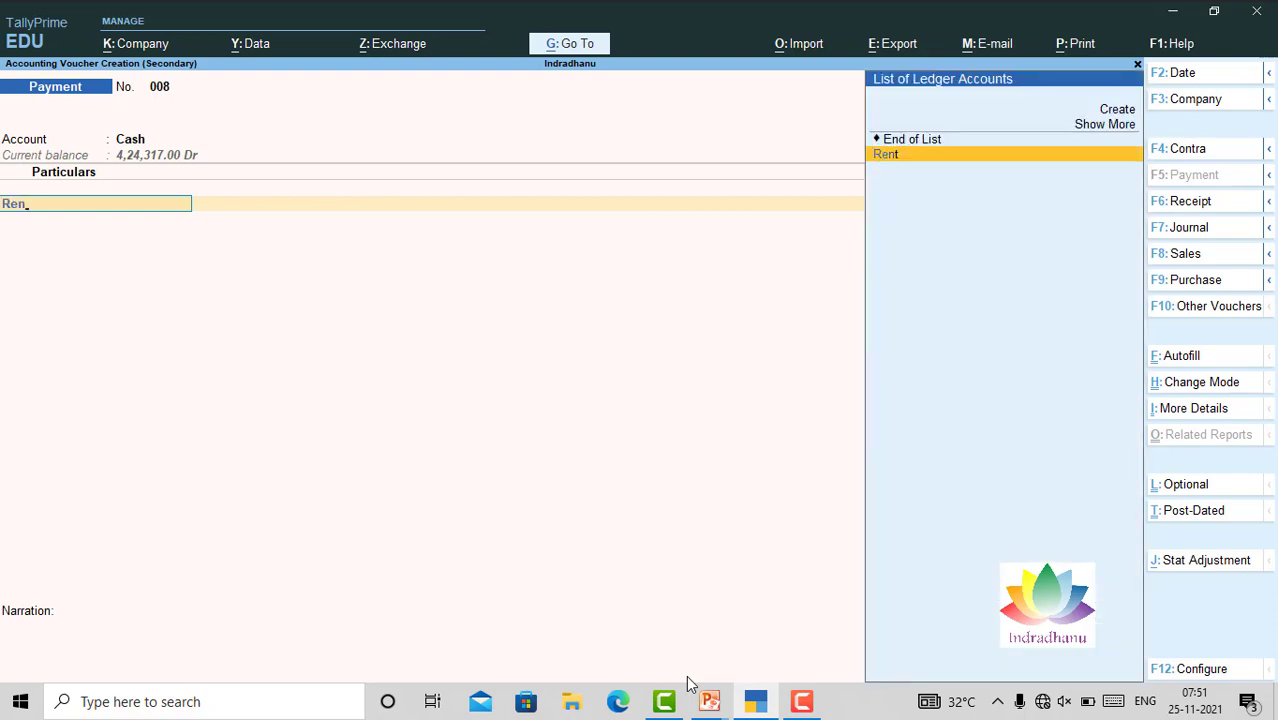
{"action": "key", "text": "Return"}
{"action": "key", "text": "Return"}
{"action": "key", "text": "Return"}
{"action": "key", "text": "Return"}
{"action": "key", "text": "Return"}
{"action": "key", "text": "Return"}
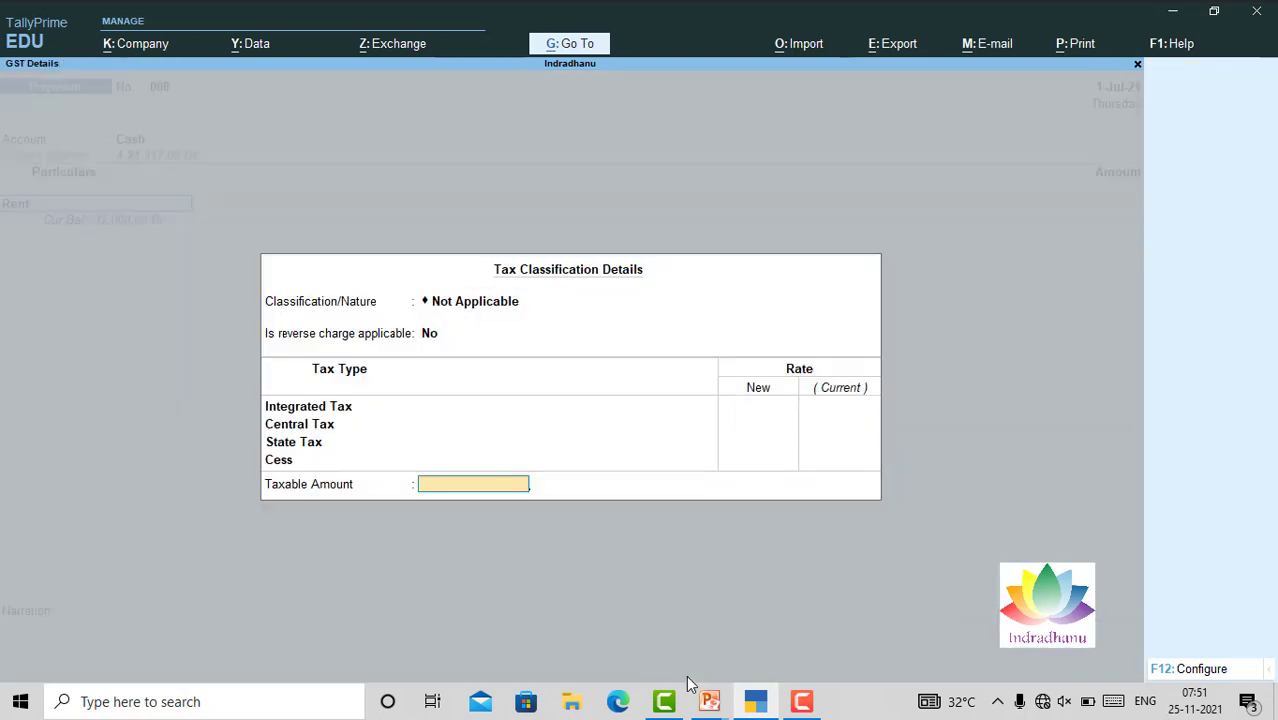
{"action": "type", "text": "14000"}
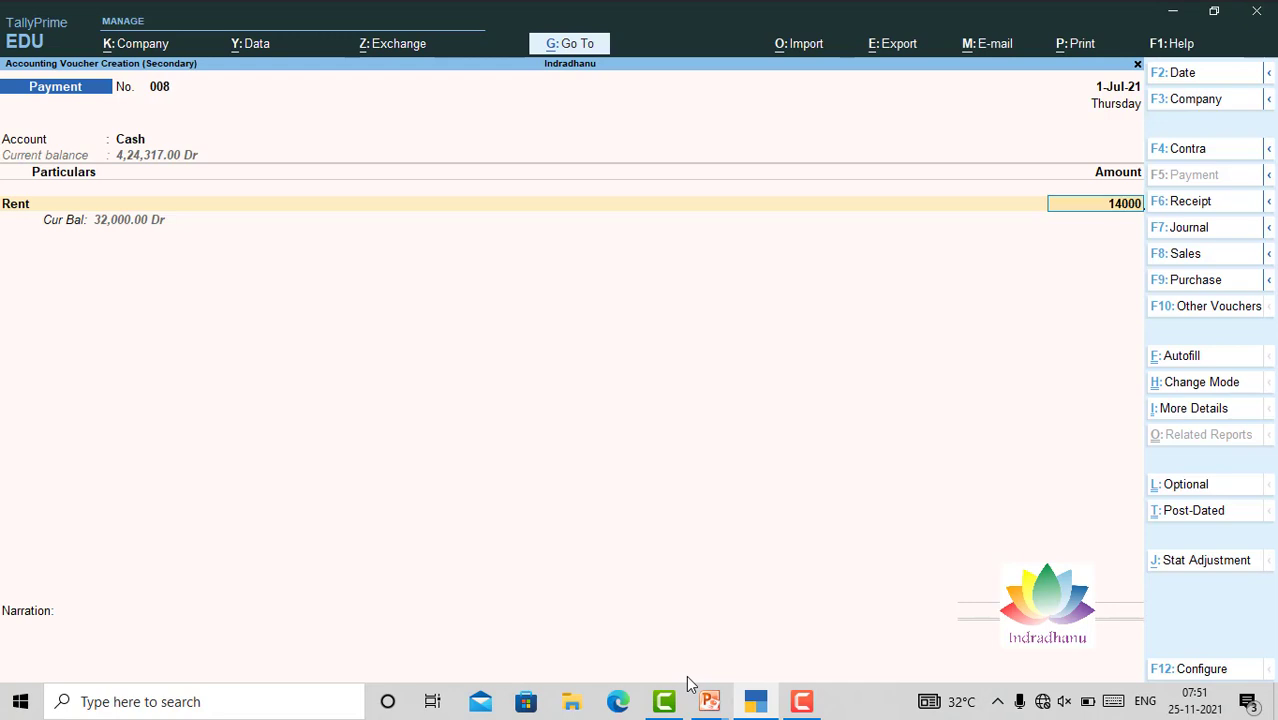
{"action": "key", "text": "Return"}
{"action": "key", "text": "Return"}
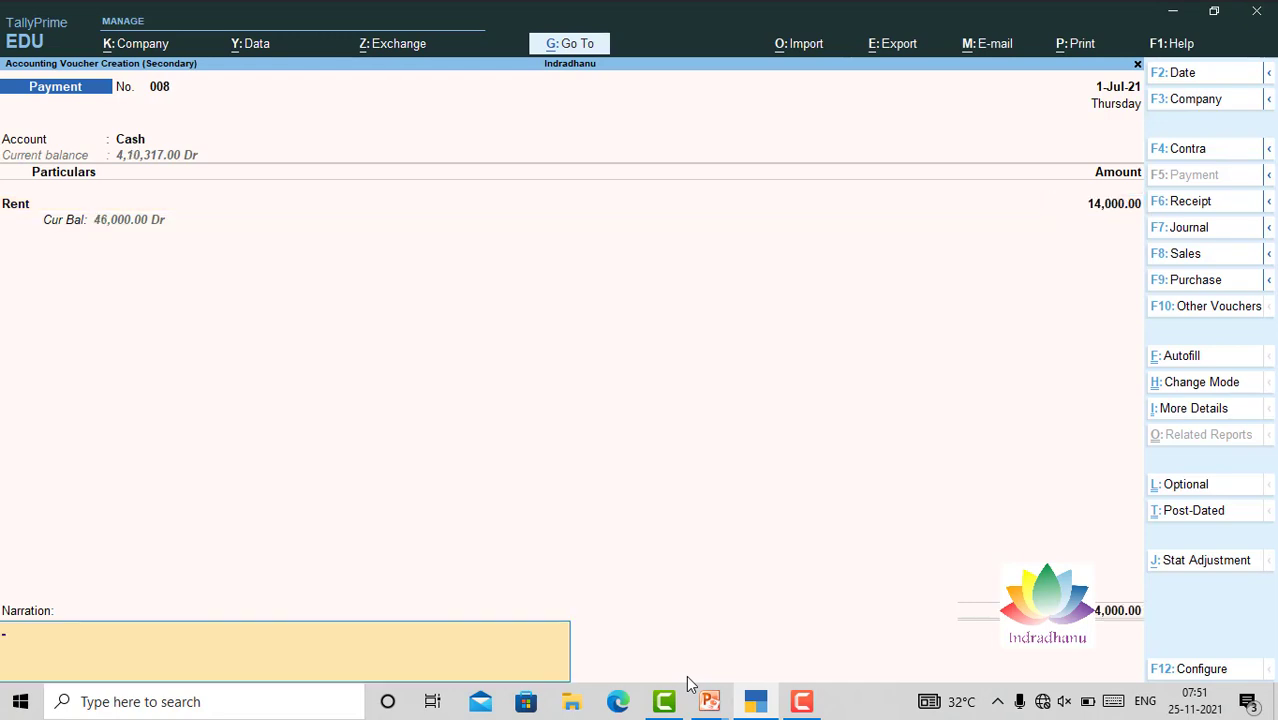
{"action": "key", "text": "Return"}
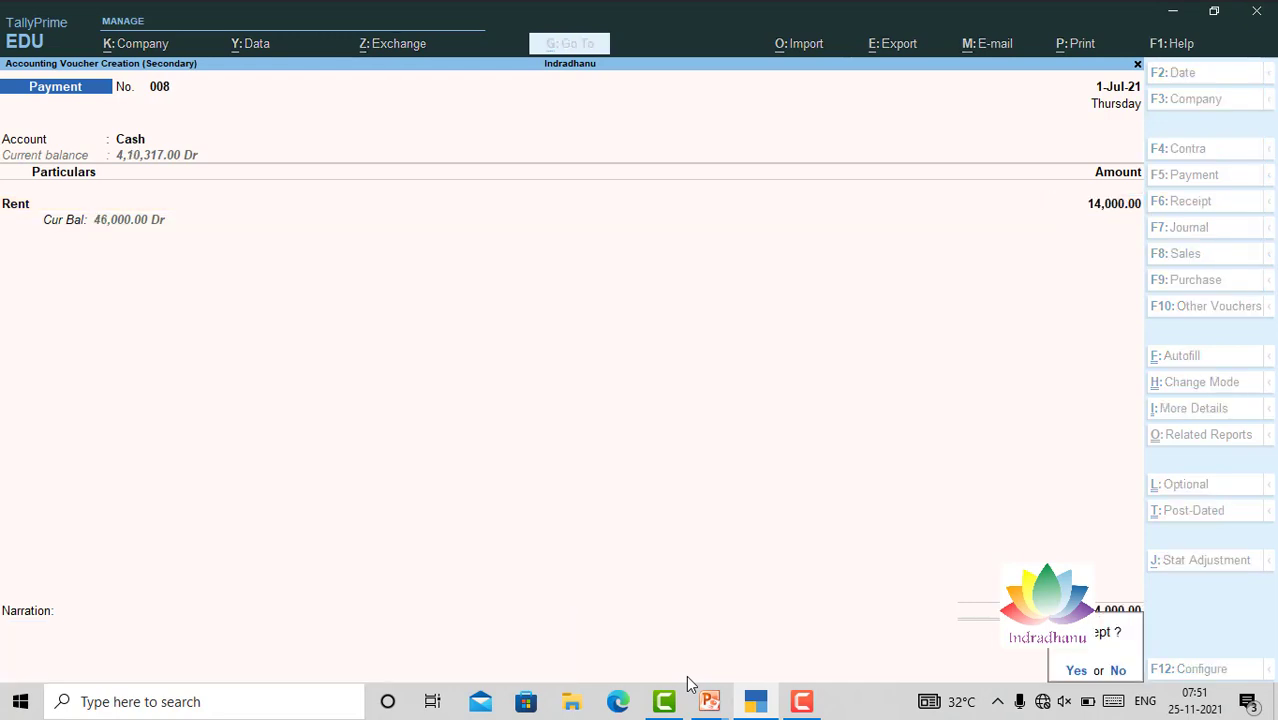
{"action": "key", "text": "Return"}
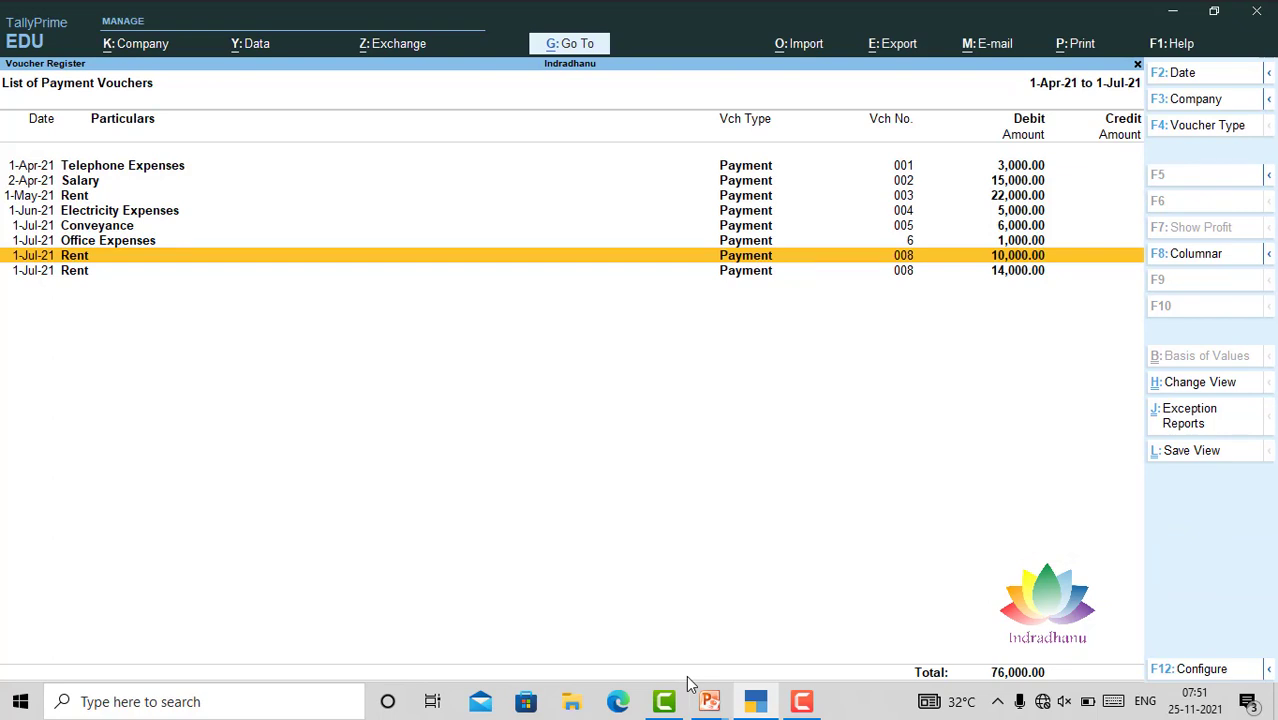
- Compare the two Rent payment vouchers sharing number 008, and close the voucher register and statistics
{"action": "key", "text": "Down"}
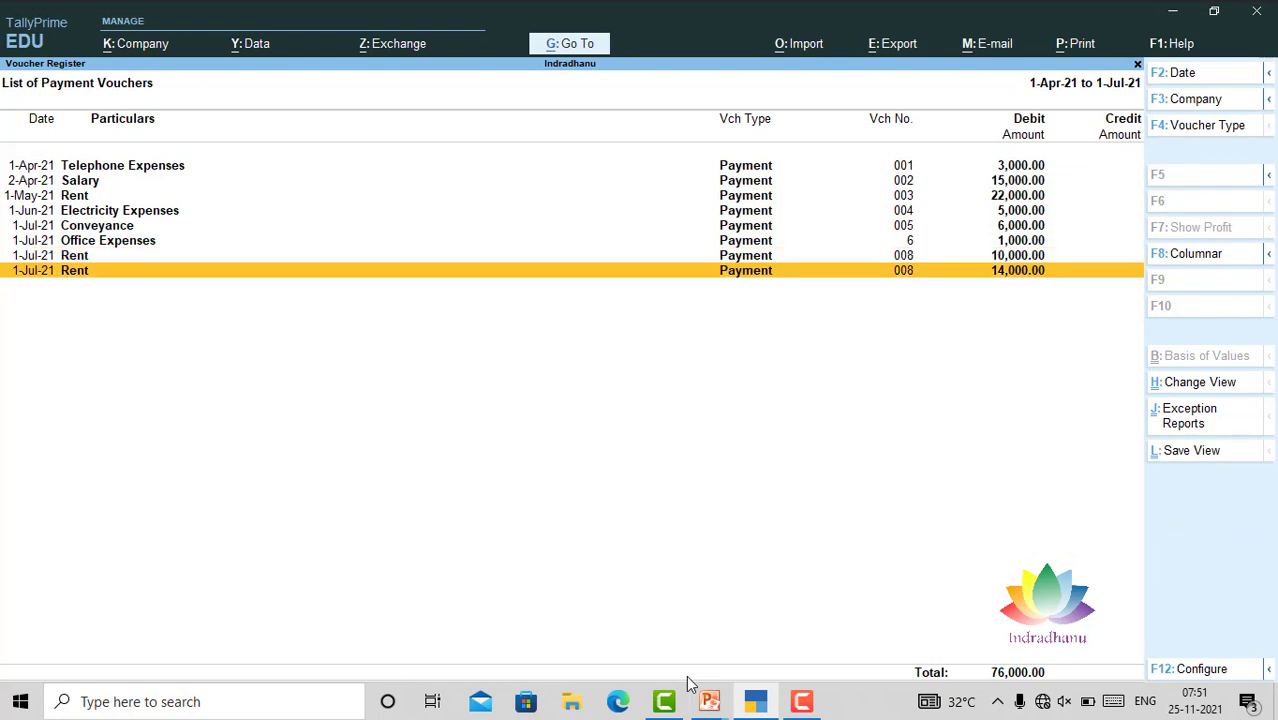
{"action": "key", "text": "Up"}
{"action": "key", "text": "Down"}
{"action": "key", "text": "Up"}
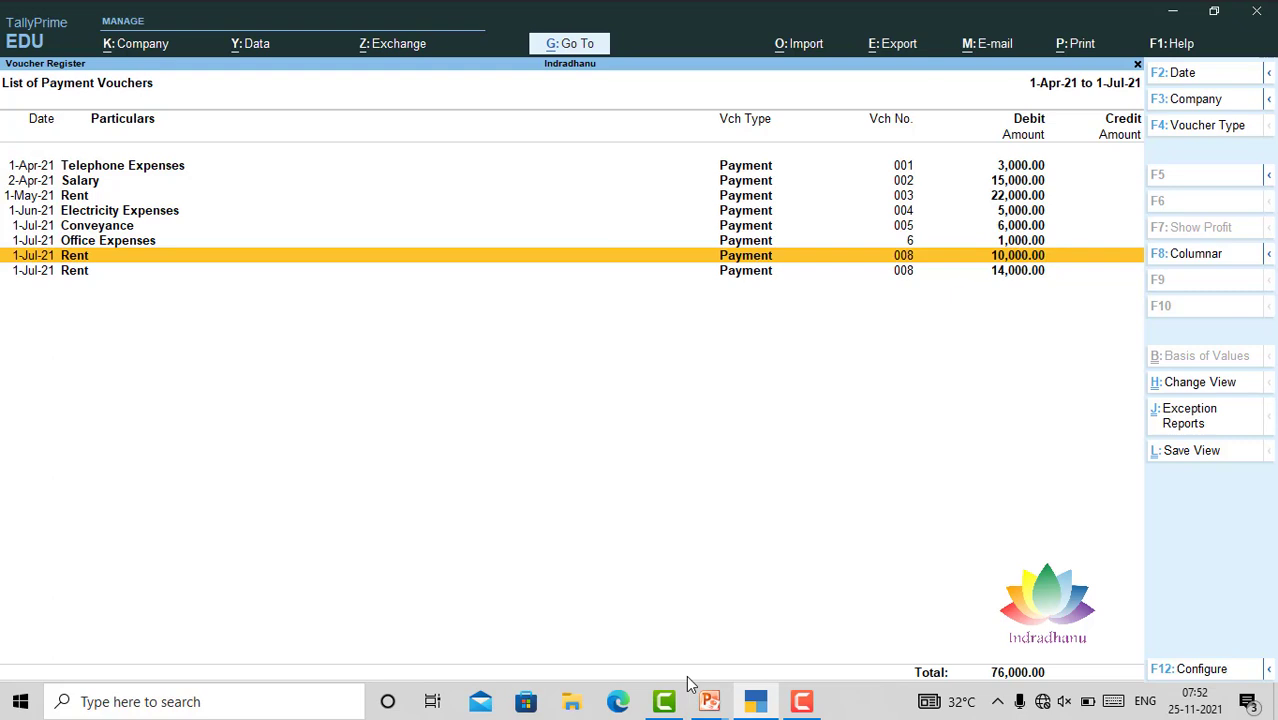
{"action": "key", "text": "Escape"}
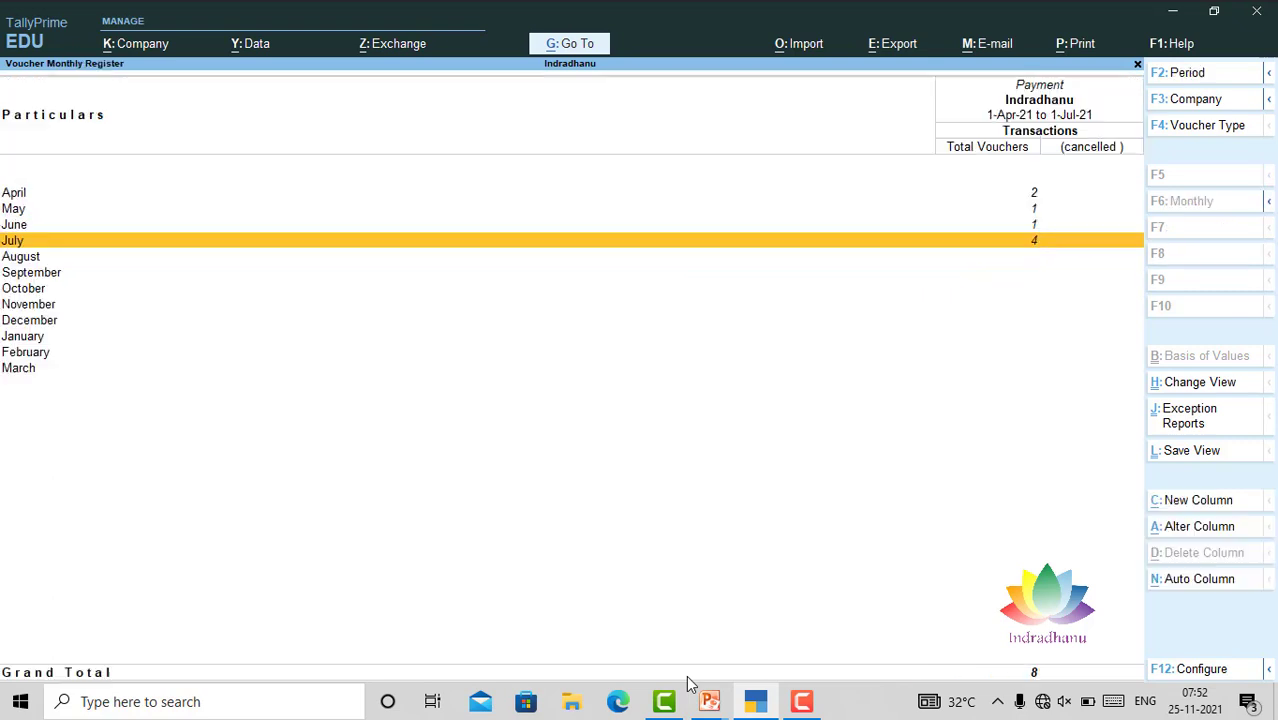
{"action": "key", "text": "Escape"}
{"action": "key", "text": "Escape"}
{"action": "key", "text": "Escape"}
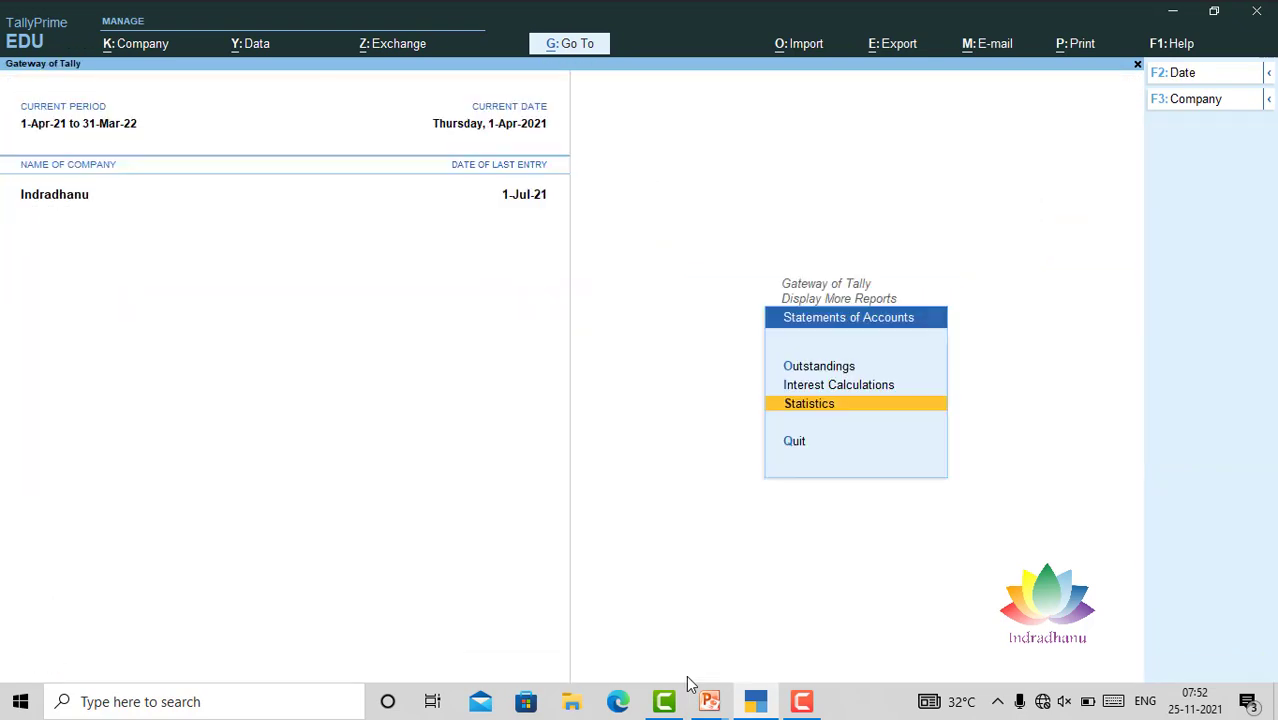
- Open the Payment voucher type for alteration from the accounting masters
{"action": "key", "text": "Escape"}
{"action": "key", "text": "Up"}
{"action": "key", "text": "Up"}
{"action": "key", "text": "Up"}
{"action": "key", "text": "Up"}
{"action": "key", "text": "Up"}
{"action": "key", "text": "Up"}
{"action": "key", "text": "Up"}
{"action": "key", "text": "Up"}
{"action": "key", "text": "Up"}
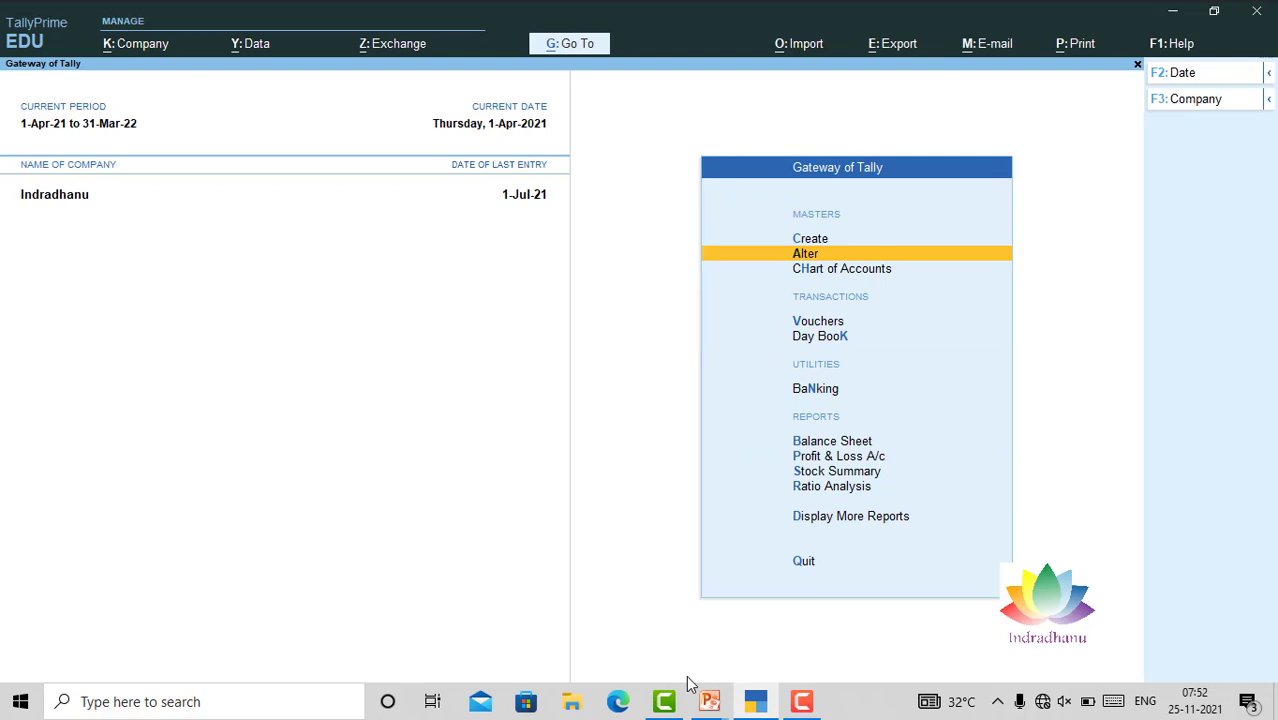
{"action": "key", "text": "Return"}
{"action": "key", "text": "Down"}
{"action": "key", "text": "Down"}
{"action": "key", "text": "Down"}
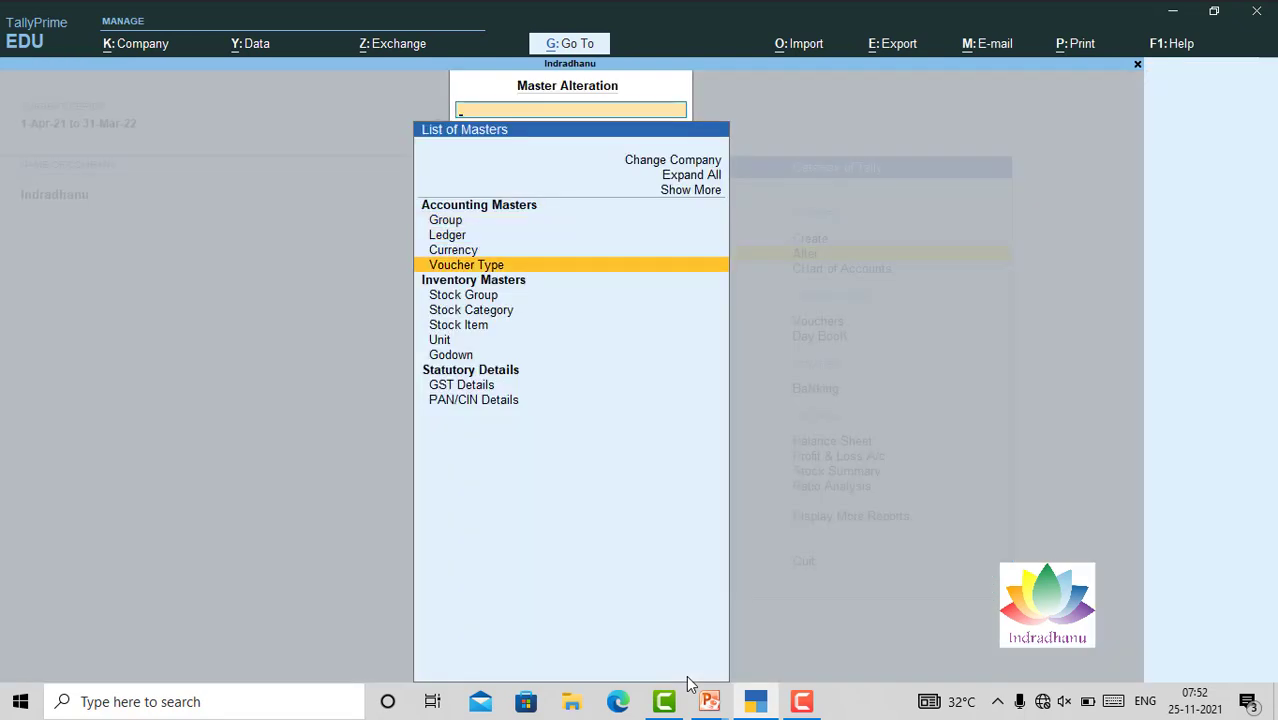
{"action": "key", "text": "Return"}
{"action": "type", "text": "Pa"}
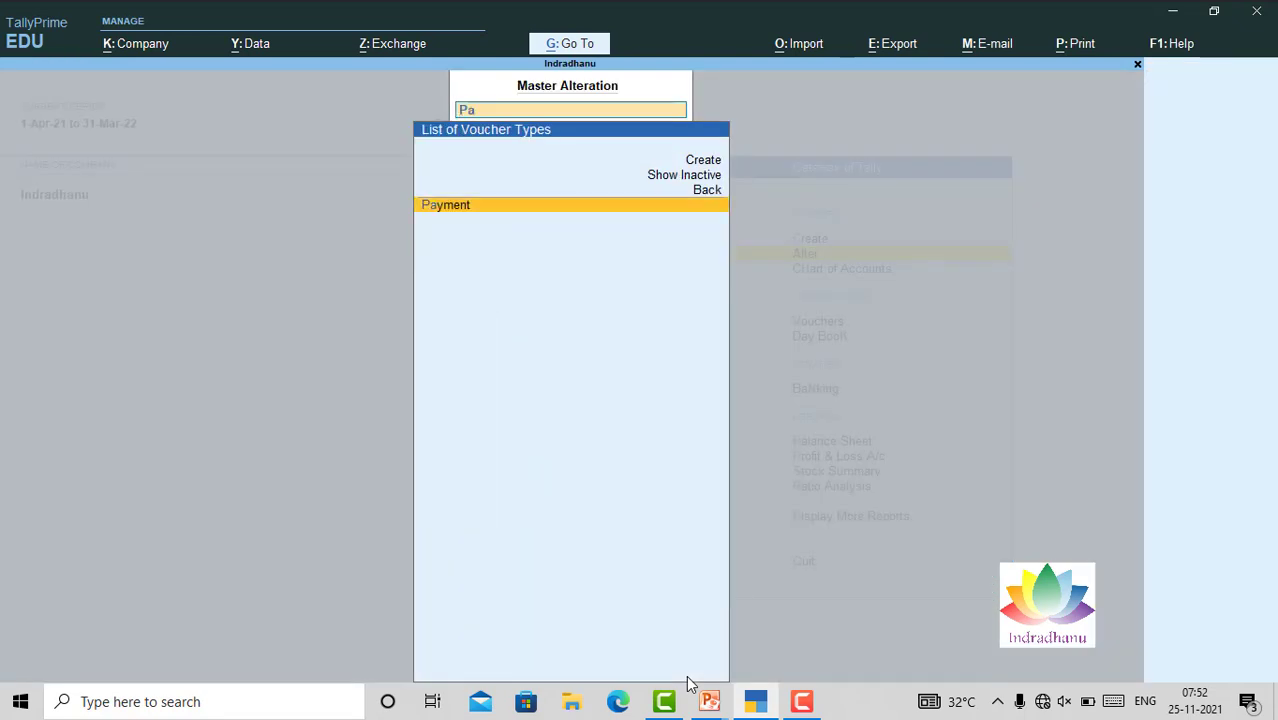
{"action": "key", "text": "Return"}
- Review the available voucher numbering methods for the Payment voucher type, and keep Manual
{"action": "key", "text": "Return"}
{"action": "key", "text": "Return"}
{"action": "key", "text": "Return"}
{"action": "key", "text": "Return"}
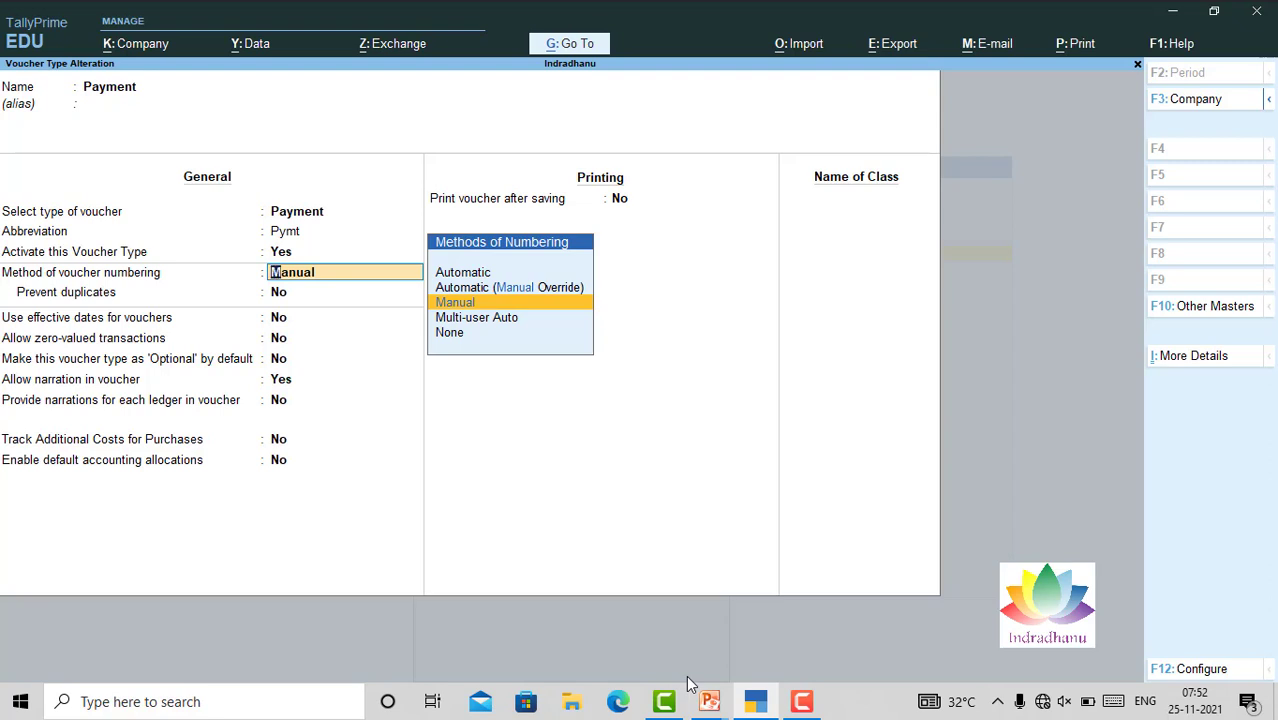
{"action": "key", "text": "Up"}
{"action": "key", "text": "Up"}
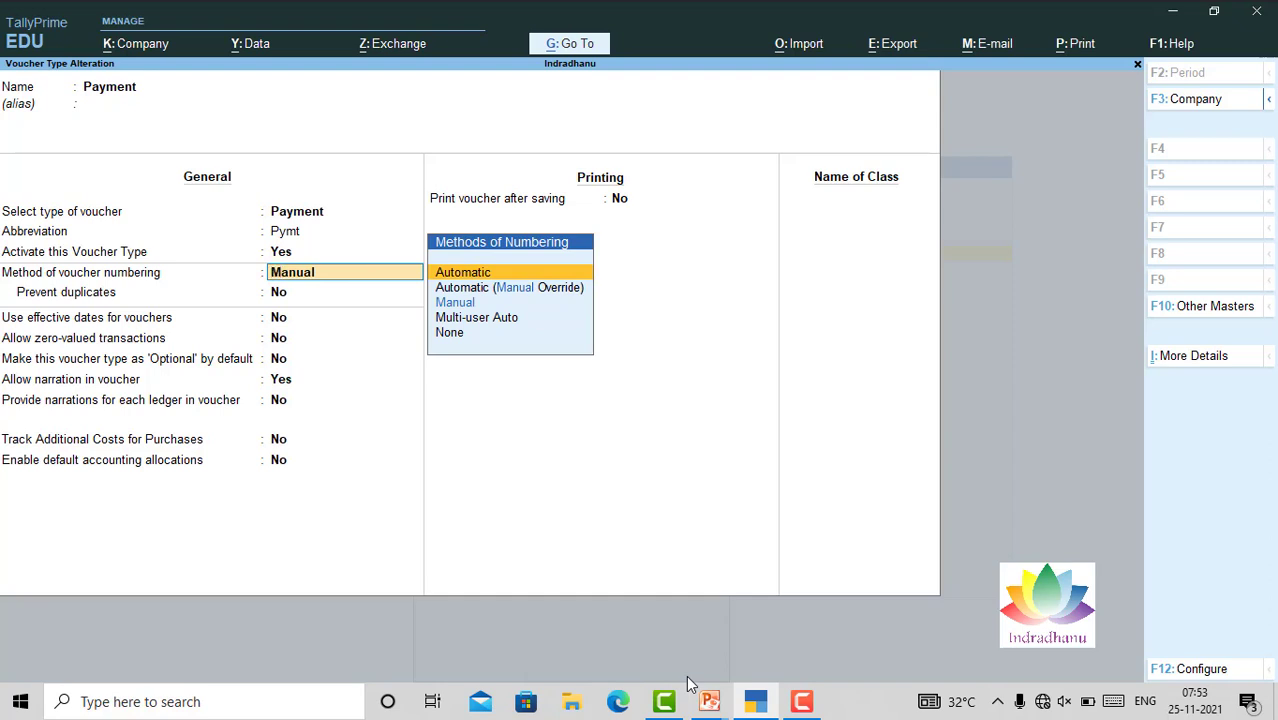
{"action": "key", "text": "Down"}
{"action": "key", "text": "Down"}
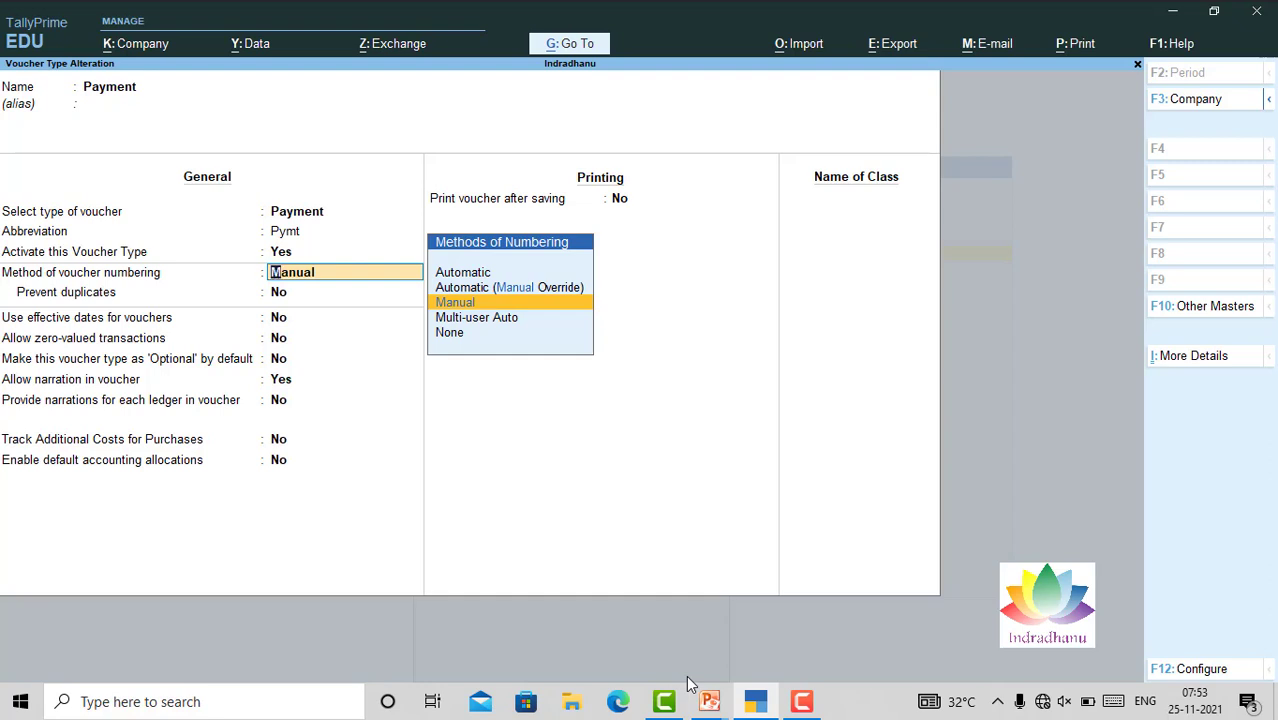
{"action": "key", "text": "Return"}
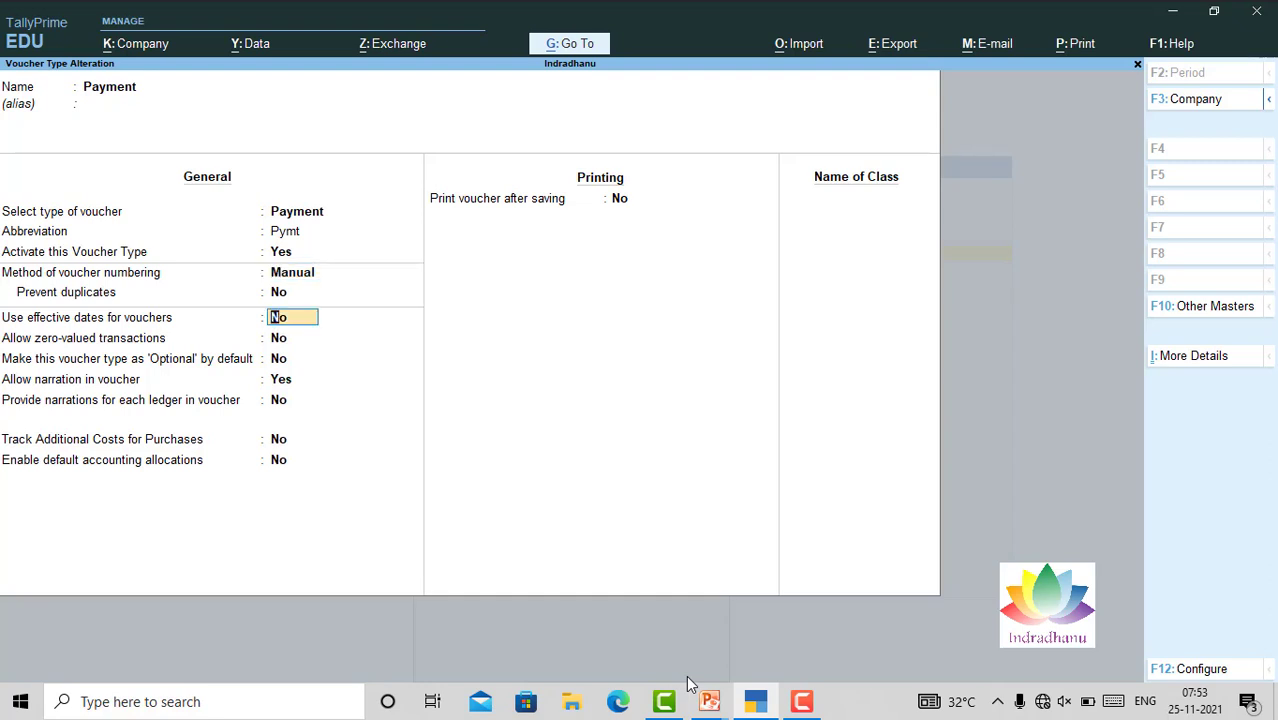
- Try to reach the Prevent duplicates setting under Manual numbering, and leave the voucher type without saving
{"action": "key", "text": "BackSpace"}
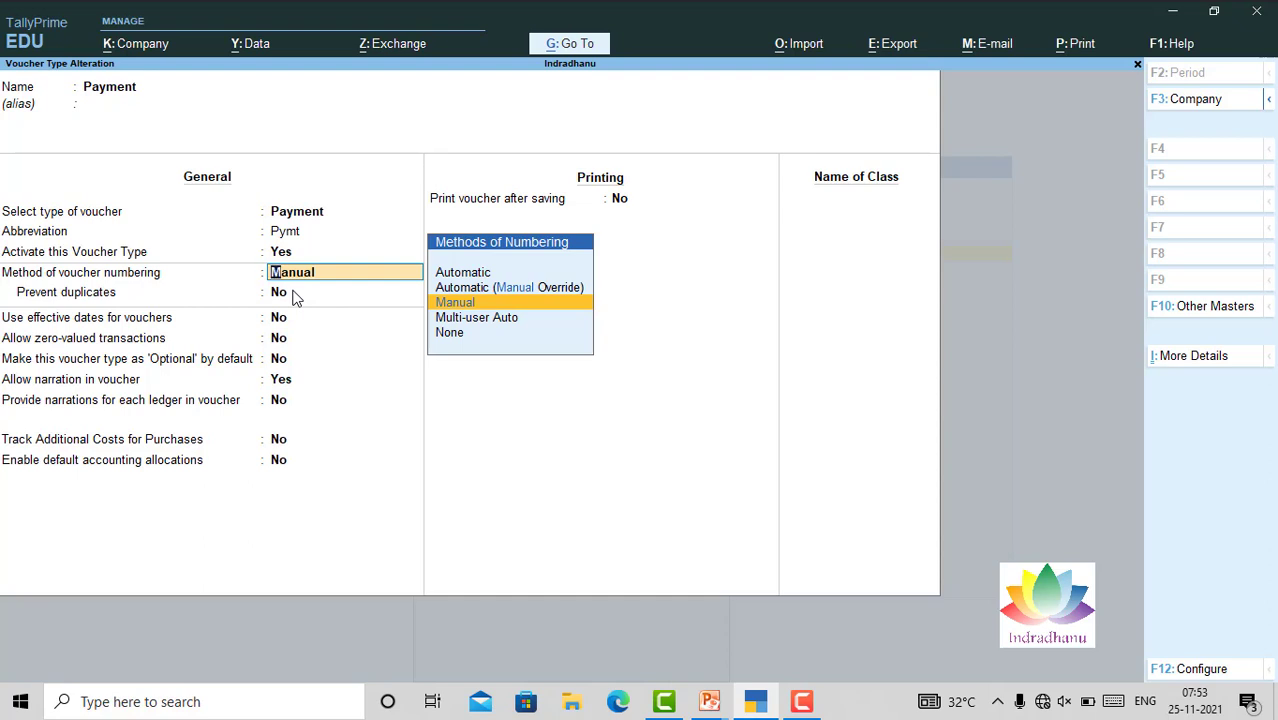
{"action": "key", "text": "Return"}
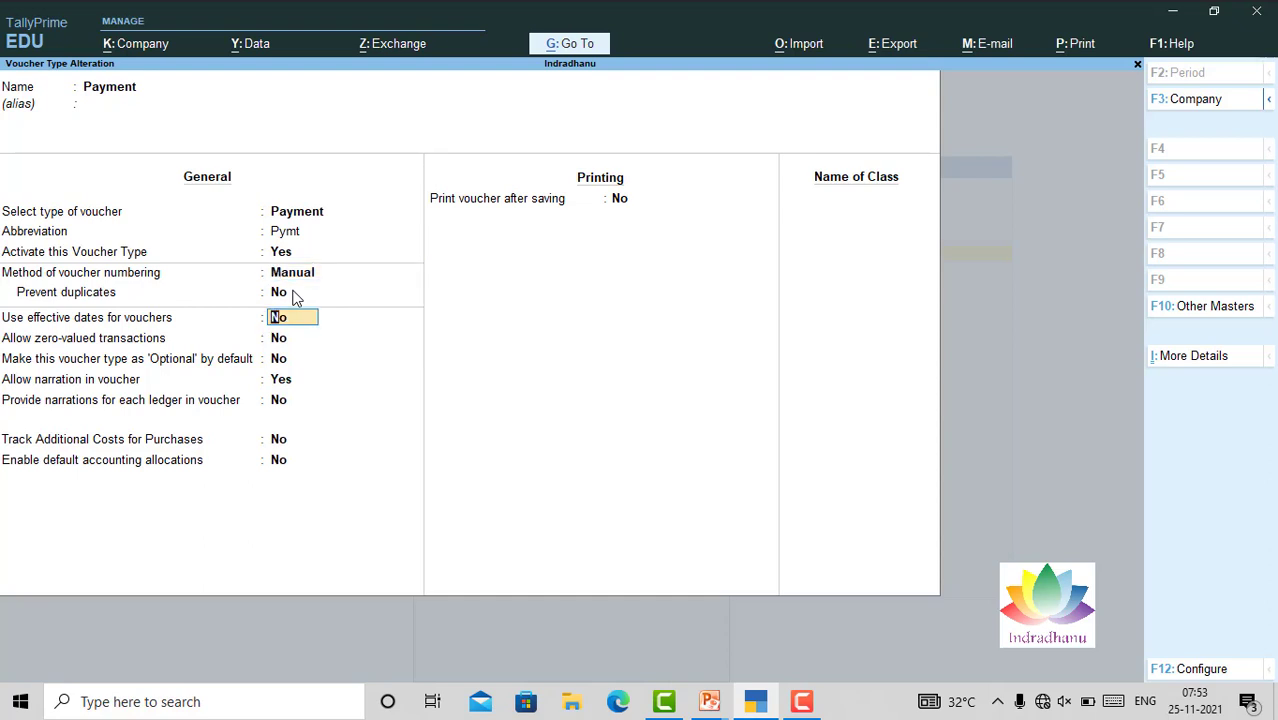
{"action": "key", "text": "Up"}
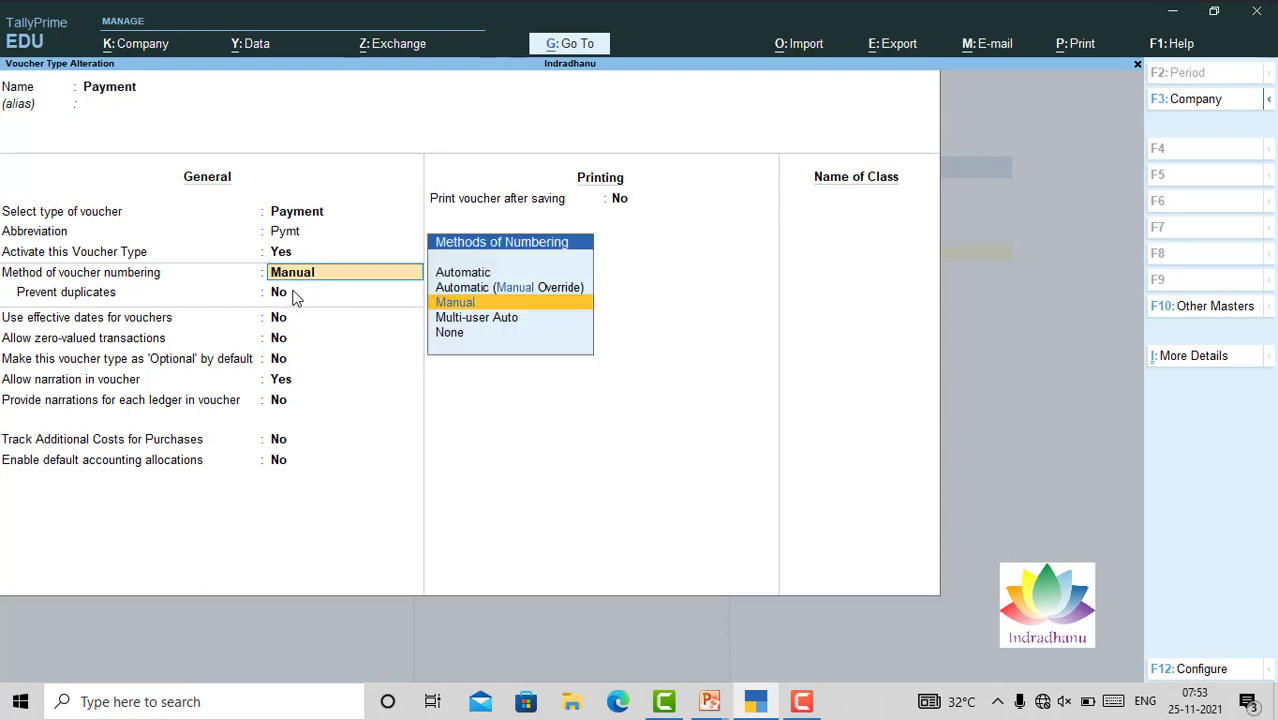
{"action": "key", "text": "Return"}
{"action": "key", "text": "Up"}
{"action": "key", "text": "Return"}
{"action": "key", "text": "Up"}
{"action": "key", "text": "Return"}
{"action": "key", "text": "Up"}
{"action": "key", "text": "BackSpace"}
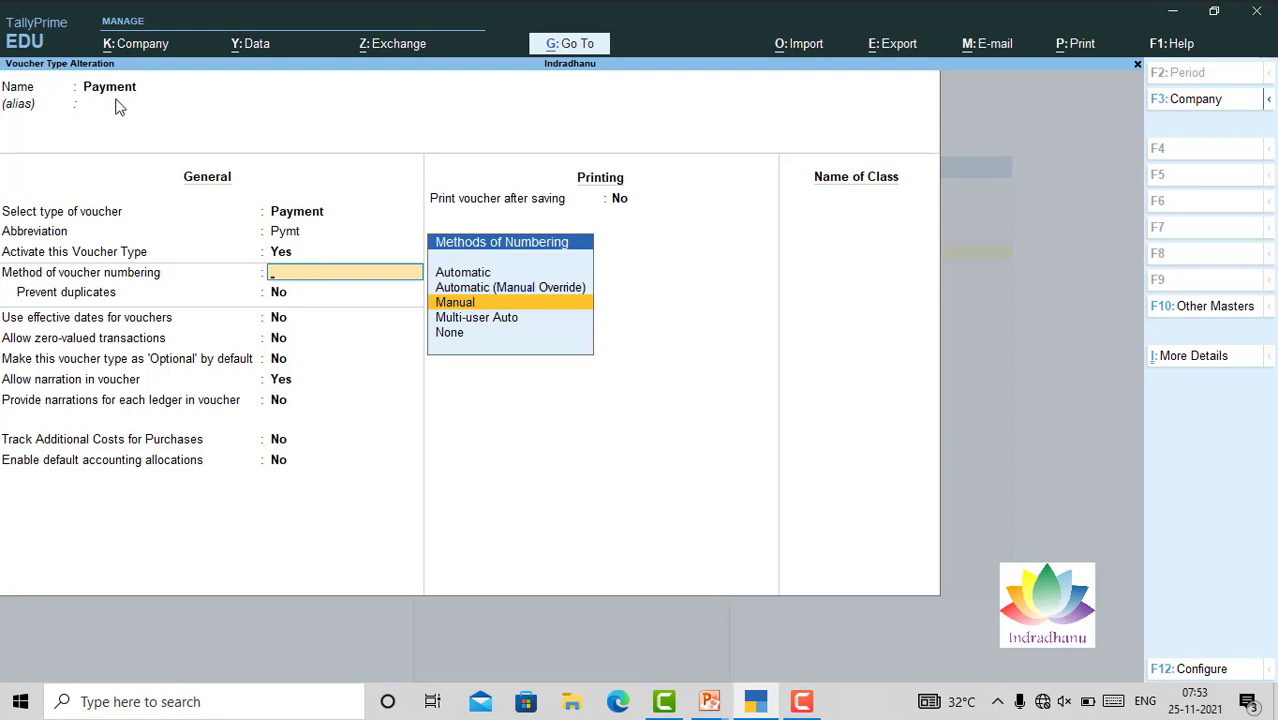
{"action": "key", "text": "Escape"}
{"action": "key", "text": "Escape"}
{"action": "key", "text": "Escape"}
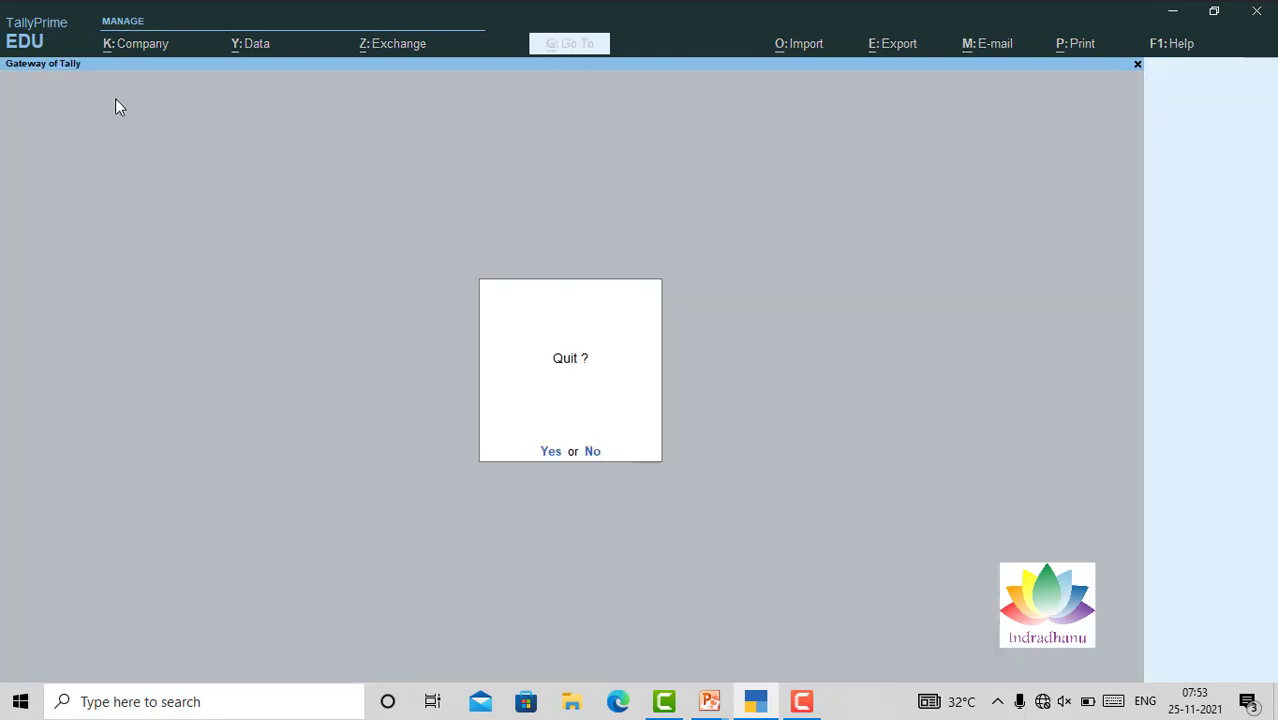
{"action": "key", "text": "Escape"}
- Open the Statistics report under Statements of Accounts
{"action": "key", "text": "Down"}
{"action": "key", "text": "Down"}
{"action": "key", "text": "Down"}
{"action": "key", "text": "Down"}
{"action": "key", "text": "Down"}
{"action": "key", "text": "Down"}
{"action": "key", "text": "Down"}
{"action": "key", "text": "Down"}
{"action": "key", "text": "Down"}
{"action": "key", "text": "Down"}
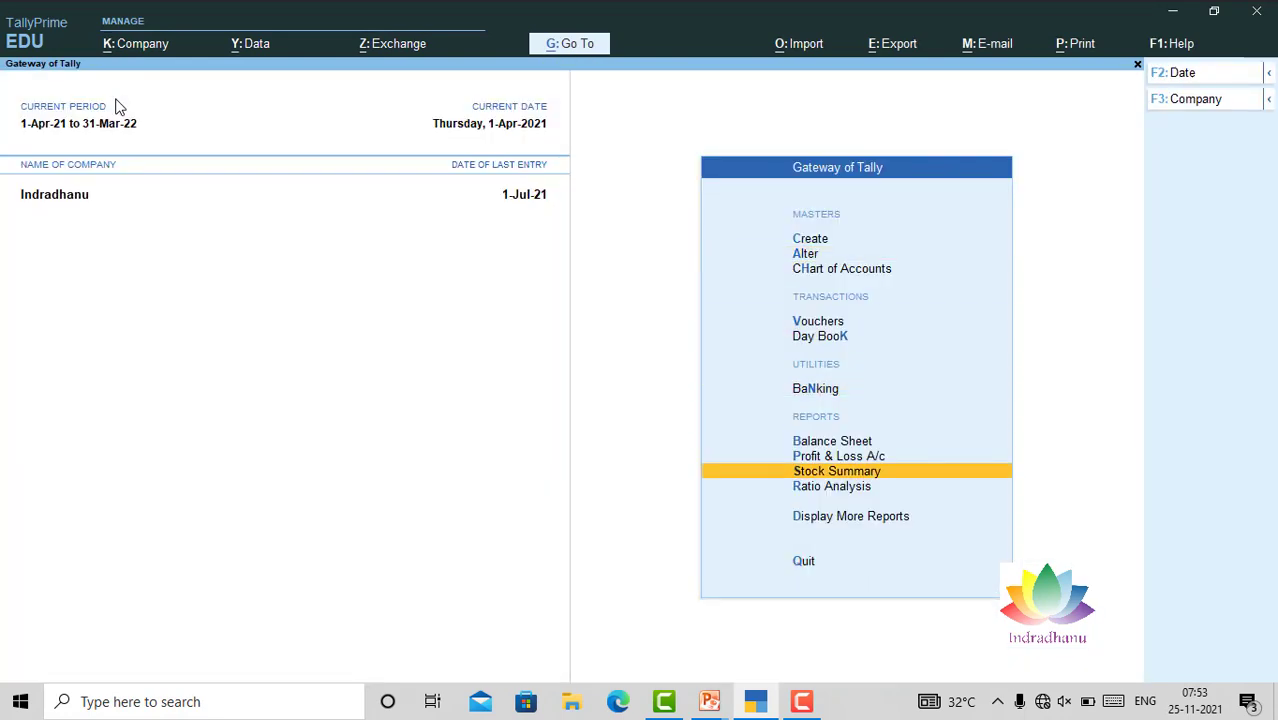
{"action": "key", "text": "Return"}
{"action": "key", "text": "Down"}
{"action": "key", "text": "Down"}
{"action": "key", "text": "Down"}
{"action": "key", "text": "Down"}
{"action": "key", "text": "Down"}
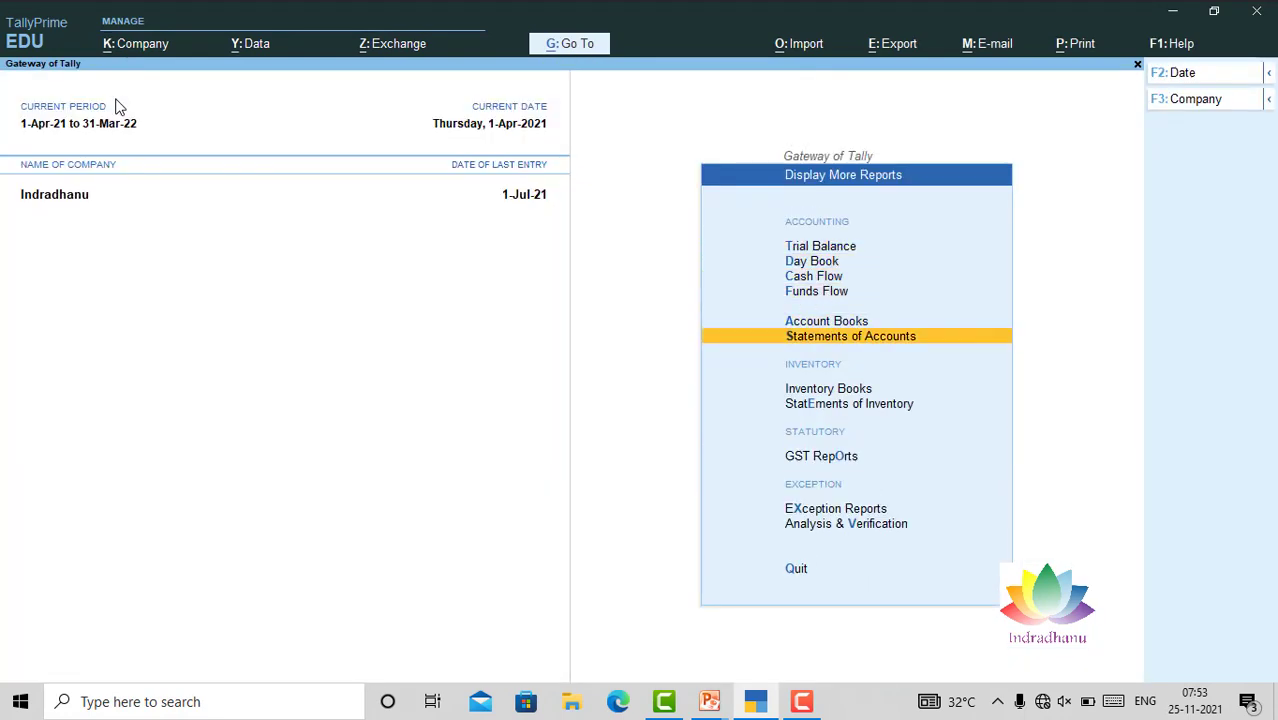
{"action": "key", "text": "Return"}
{"action": "key", "text": "Down"}
{"action": "key", "text": "Down"}
{"action": "key", "text": "Return"}
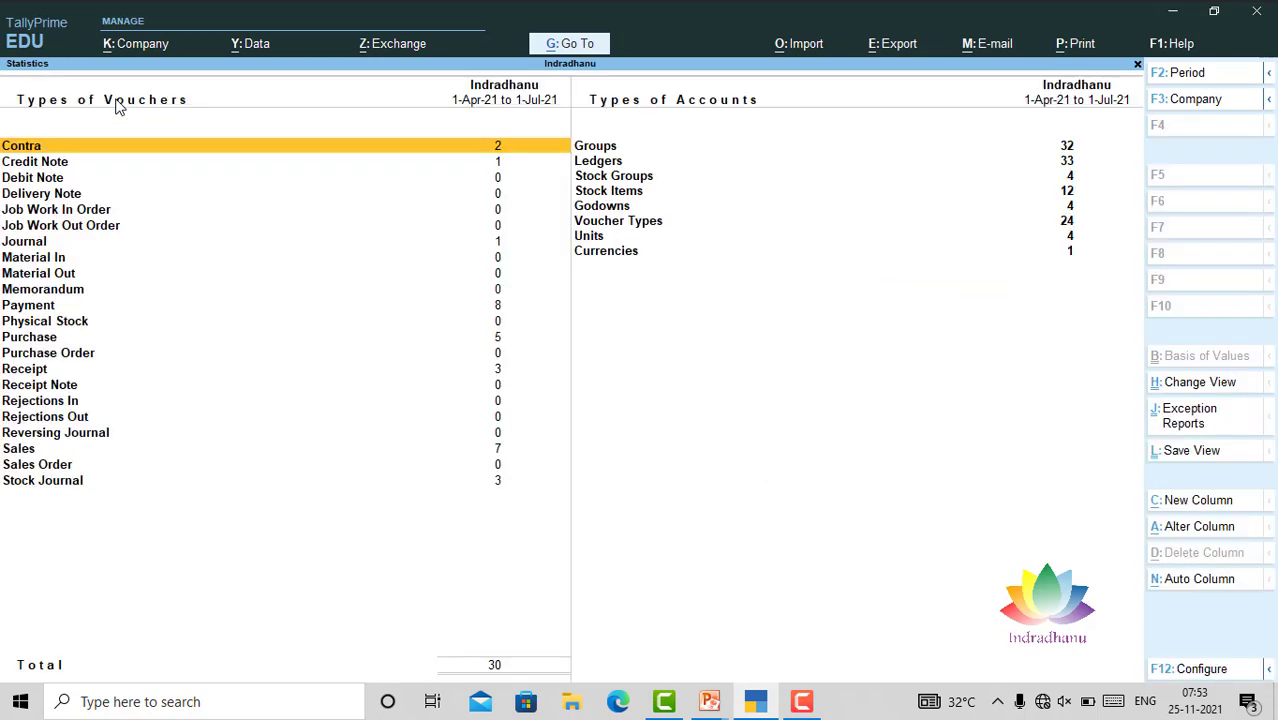
- Check the monthly register of Payment vouchers from the statistics, and return to the Gateway of Tally
{"action": "key", "text": "Down"}
{"action": "key", "text": "Down"}
{"action": "key", "text": "Down"}
{"action": "key", "text": "Down"}
{"action": "key", "text": "Down"}
{"action": "key", "text": "Down"}
{"action": "key", "text": "Down"}
{"action": "key", "text": "Down"}
{"action": "key", "text": "Down"}
{"action": "key", "text": "Down"}
{"action": "key", "text": "Return"}
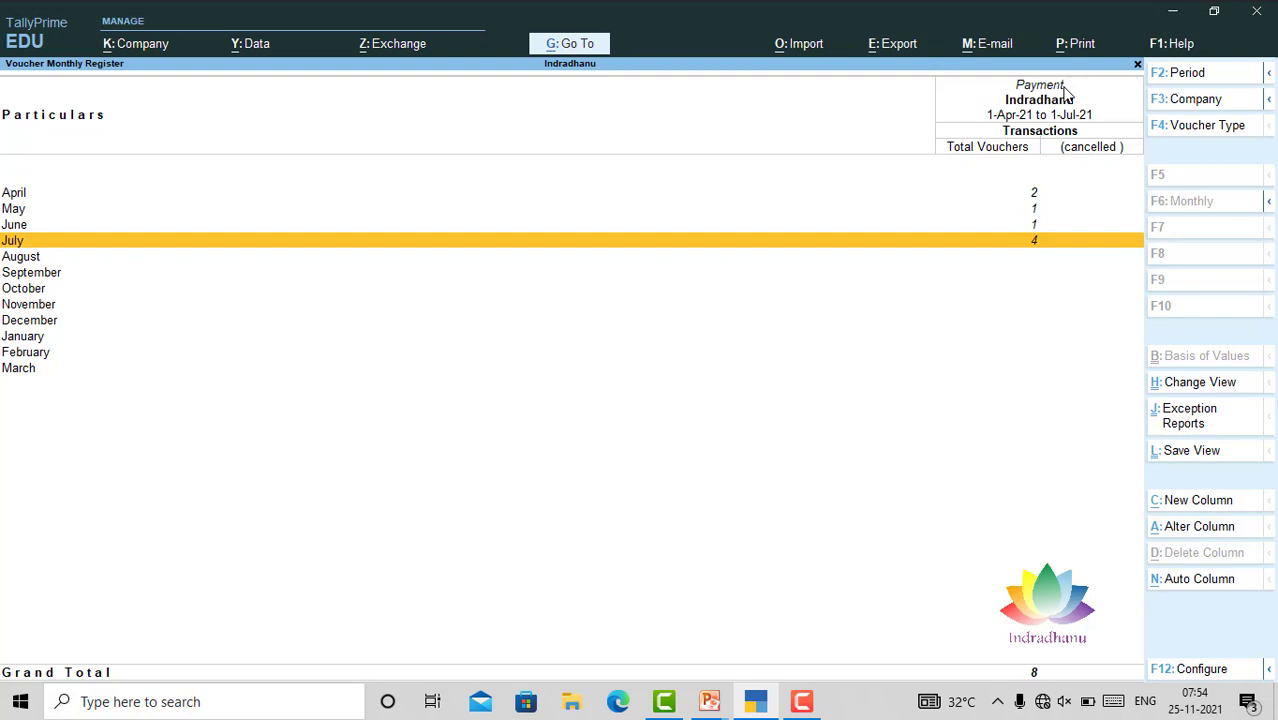
{"action": "key", "text": "Escape"}
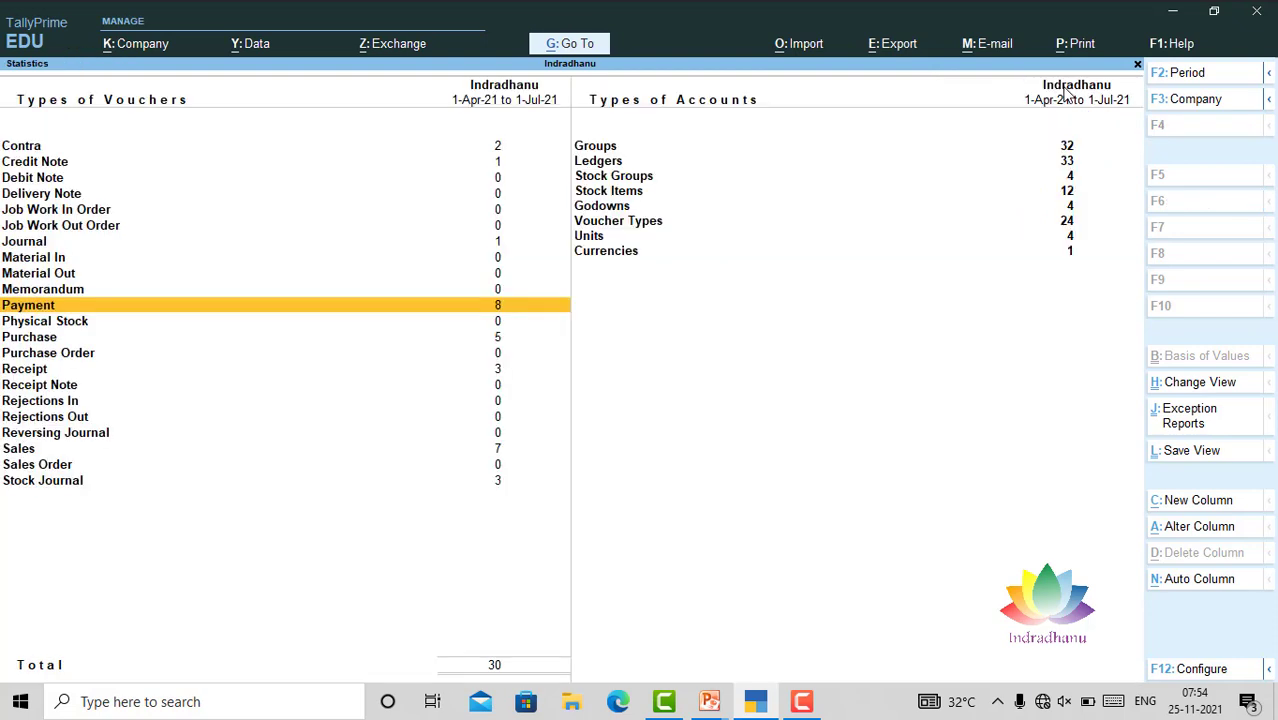
{"action": "key", "text": "Escape"}
{"action": "key", "text": "Escape"}
{"action": "key", "text": "Escape"}
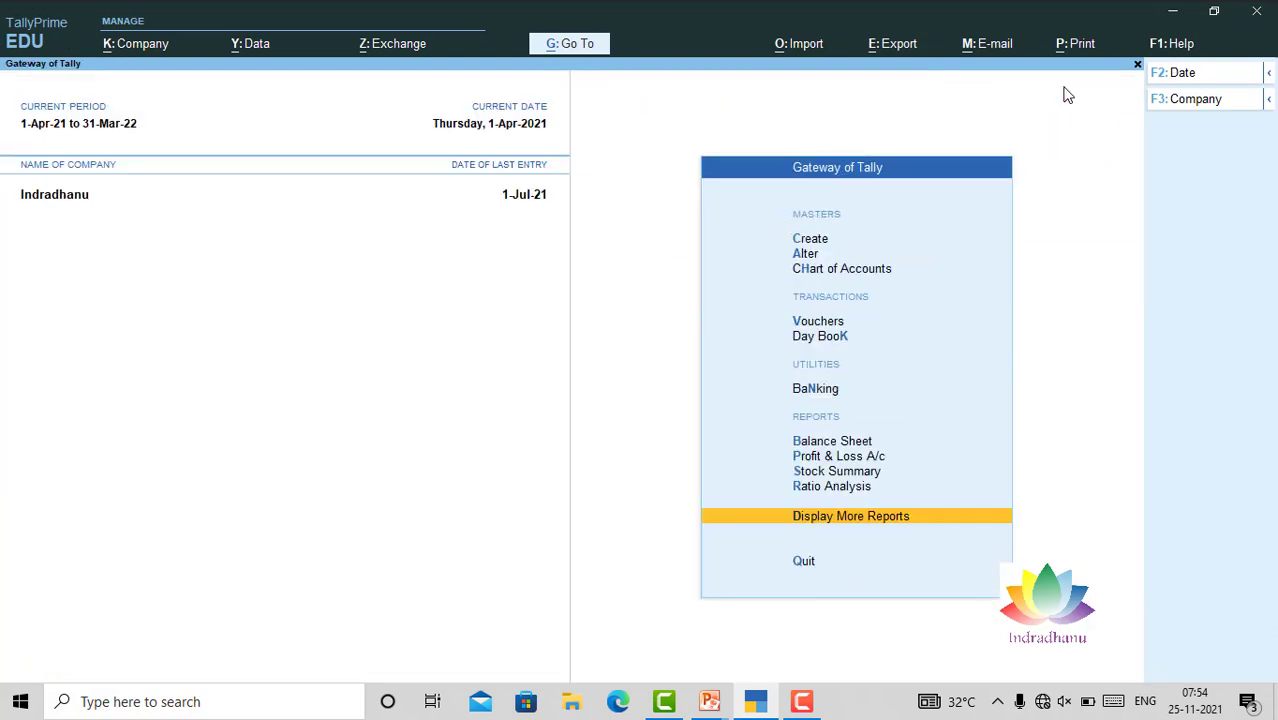
- Start creating a new voucher type master and name it Payment - Cash, without an alias
{"action": "key", "text": "Up"}
{"action": "key", "text": "Up"}
{"action": "key", "text": "Up"}
{"action": "key", "text": "Up"}
{"action": "key", "text": "Up"}
{"action": "key", "text": "Up"}
{"action": "key", "text": "Up"}
{"action": "key", "text": "Up"}
{"action": "key", "text": "Up"}
{"action": "key", "text": "Up"}
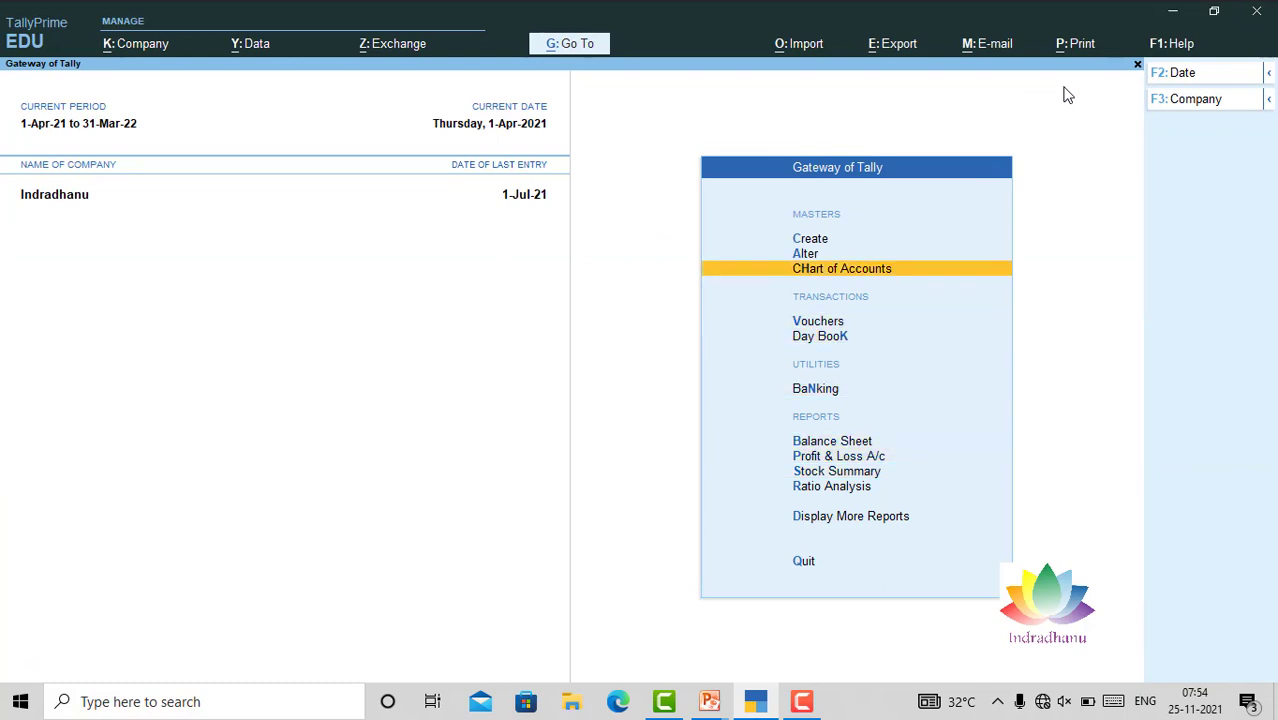
{"action": "key", "text": "Return"}
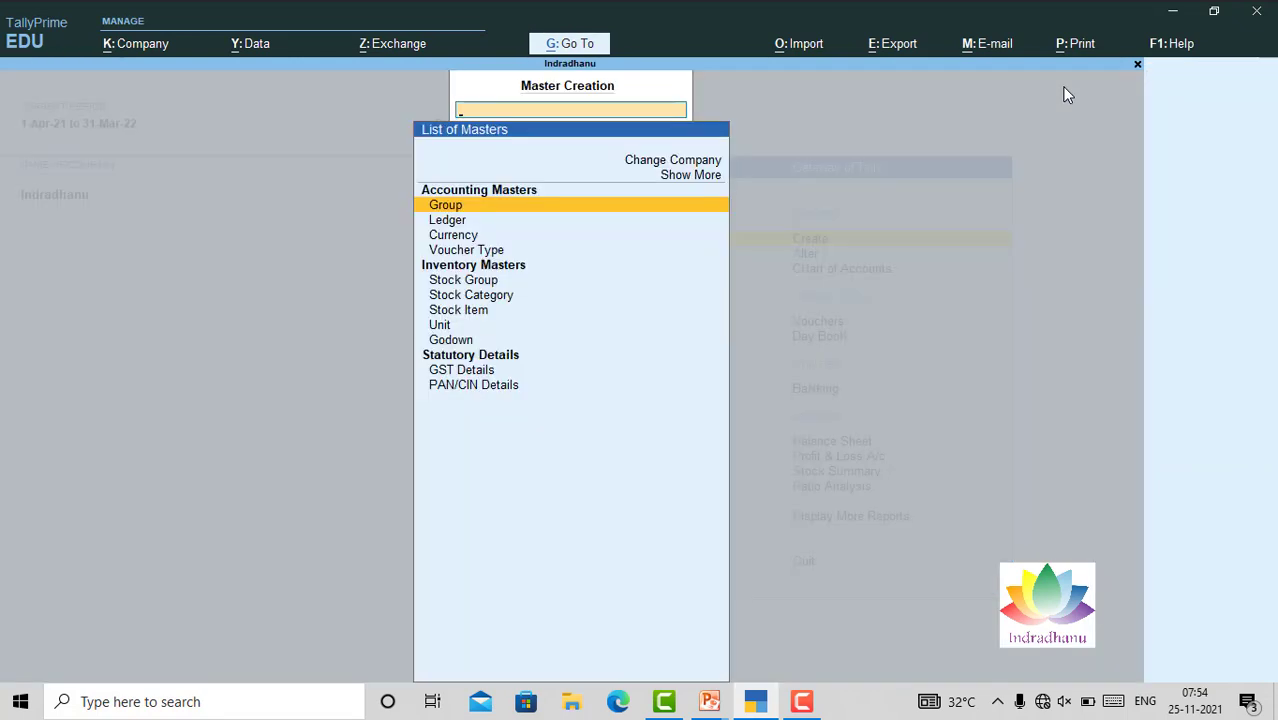
{"action": "key", "text": "Down"}
{"action": "key", "text": "Down"}
{"action": "key", "text": "Down"}
{"action": "key", "text": "Return"}
{"action": "type", "text": "Payment"}
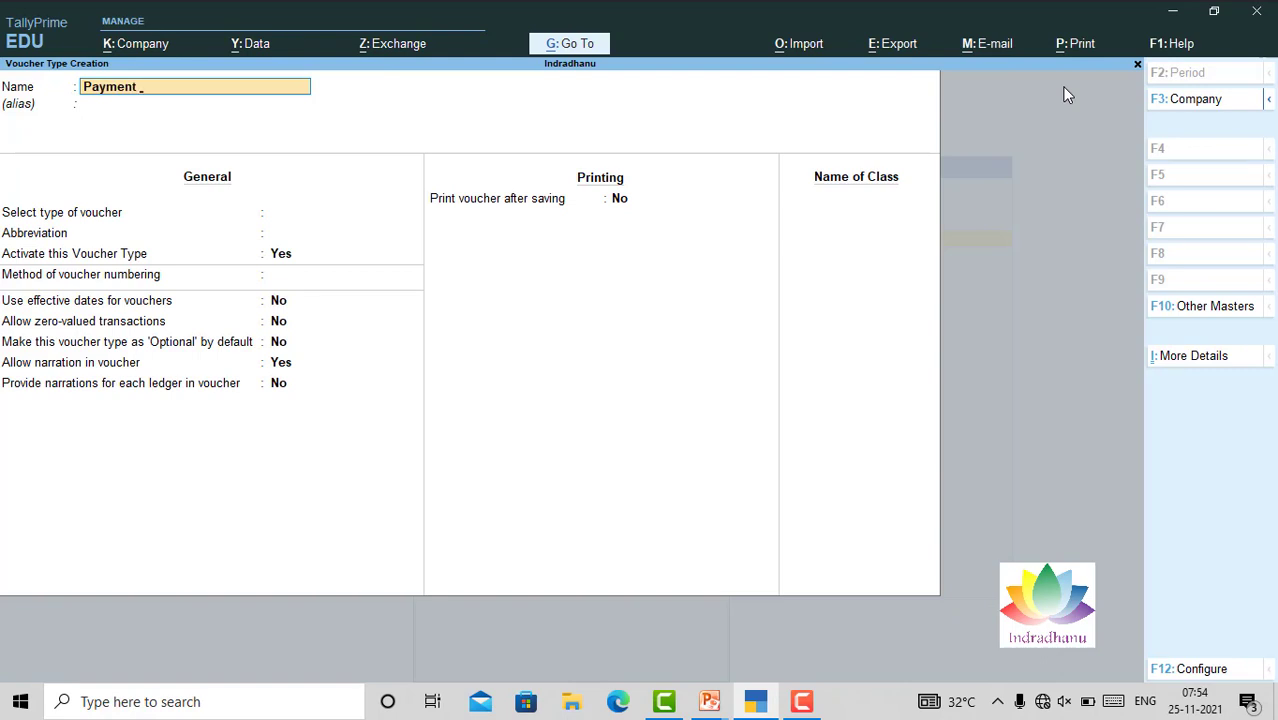
{"action": "type", "text": " - Cash"}
{"action": "key", "text": "Return"}
{"action": "key", "text": "Return"}
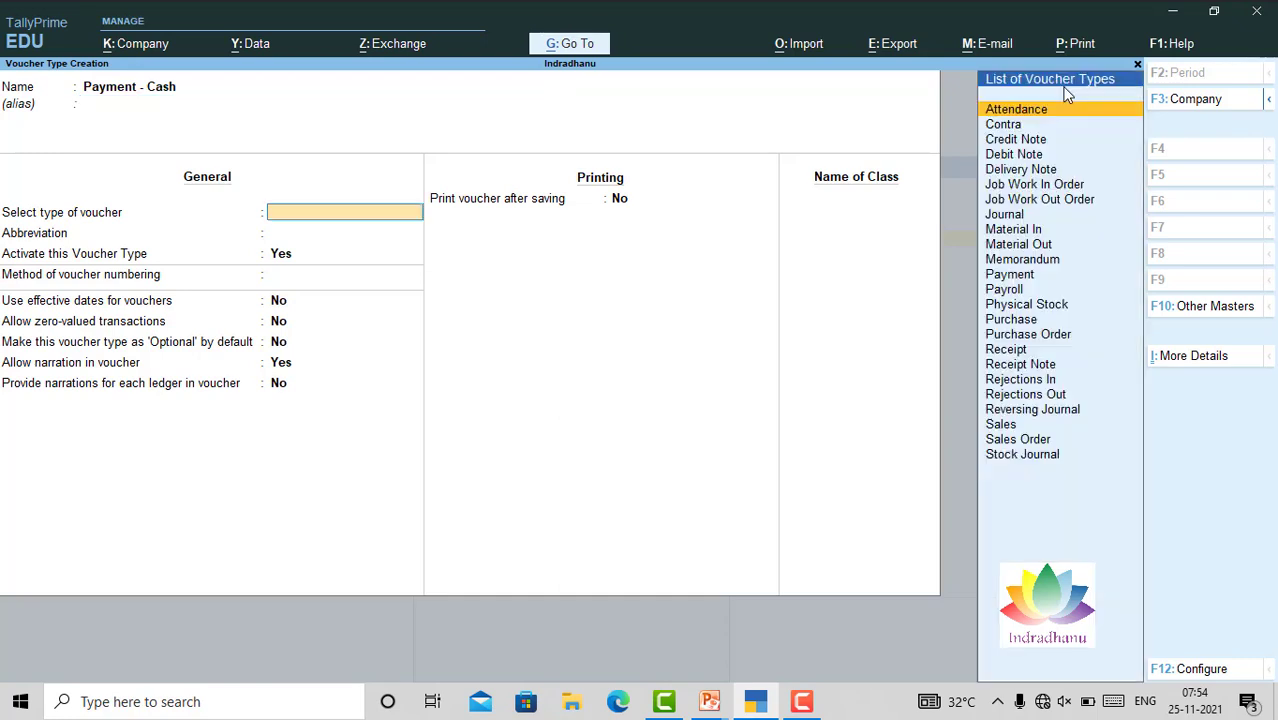
- Base the new voucher type on Payment, keeping the abbreviation Pymt and leaving the type activated
{"action": "type", "text": "Pay"}
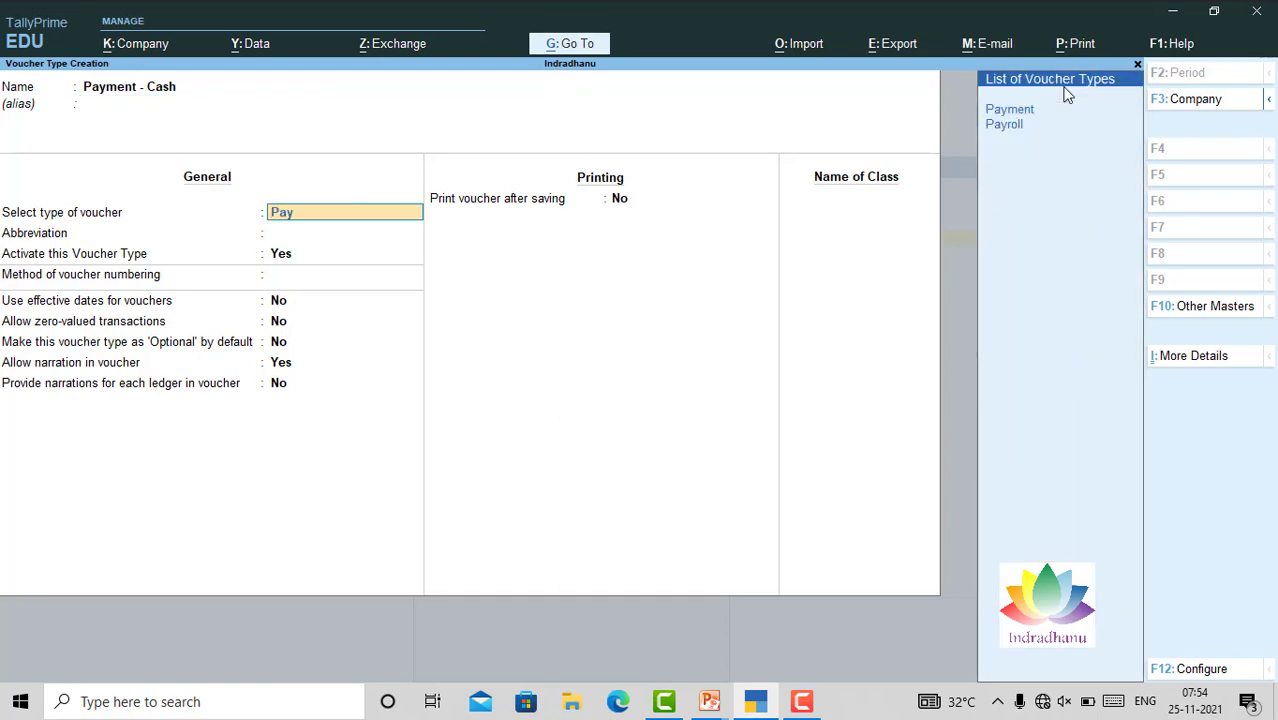
{"action": "key", "text": "Return"}
{"action": "key", "text": "Return"}
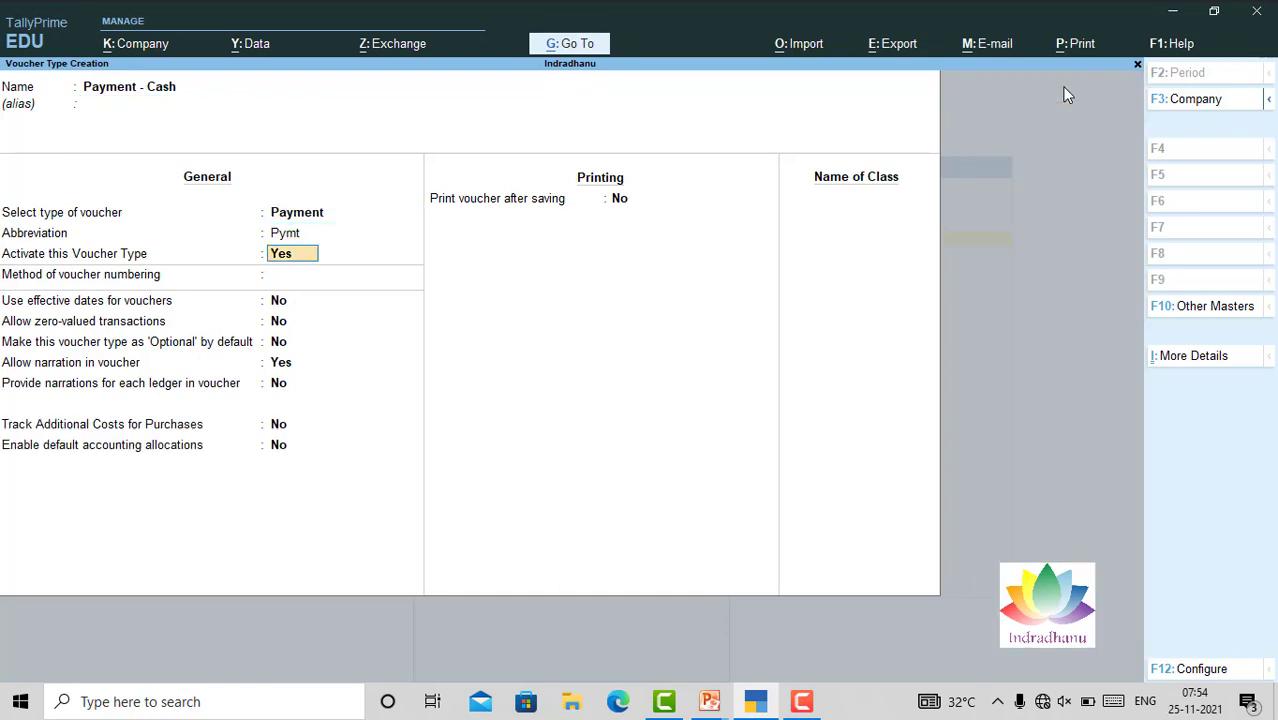
{"action": "key", "text": "Return"}
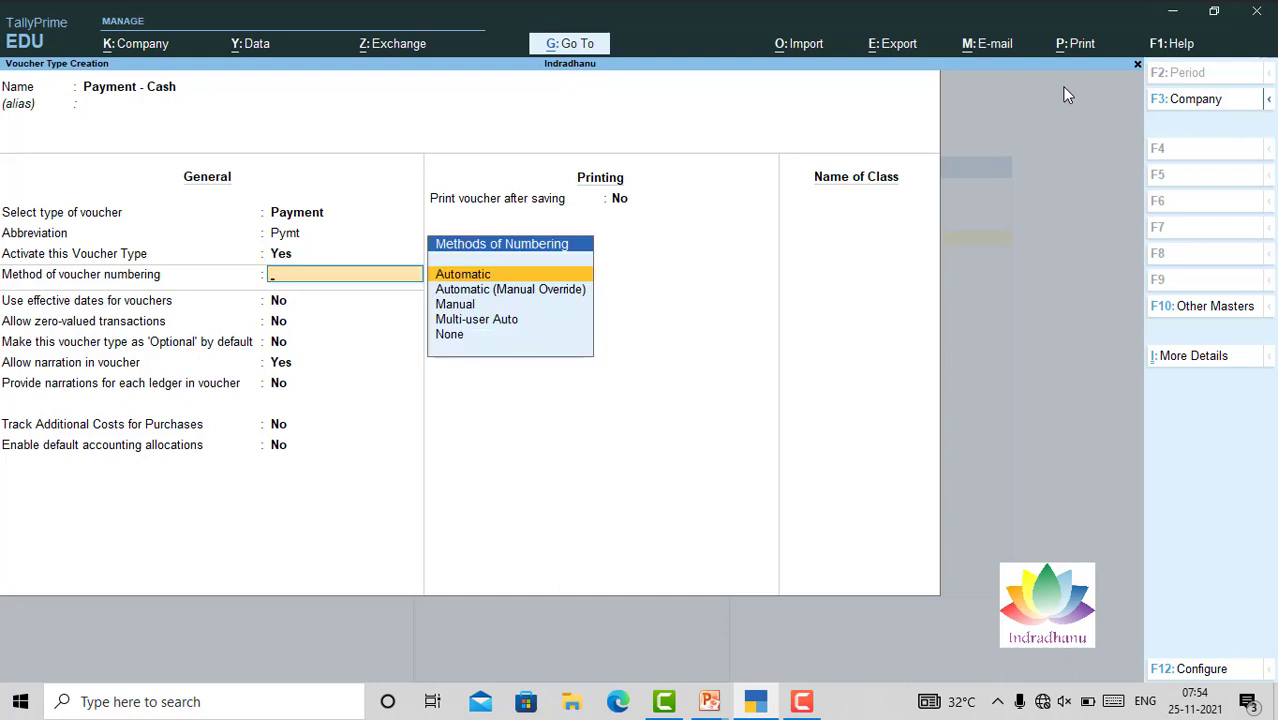
- Set the voucher numbering method to Manual with Prevent duplicates set to Yes, and save the Payment - Cash voucher type
{"action": "key", "text": "Down"}
{"action": "key", "text": "Down"}
{"action": "key", "text": "Return"}
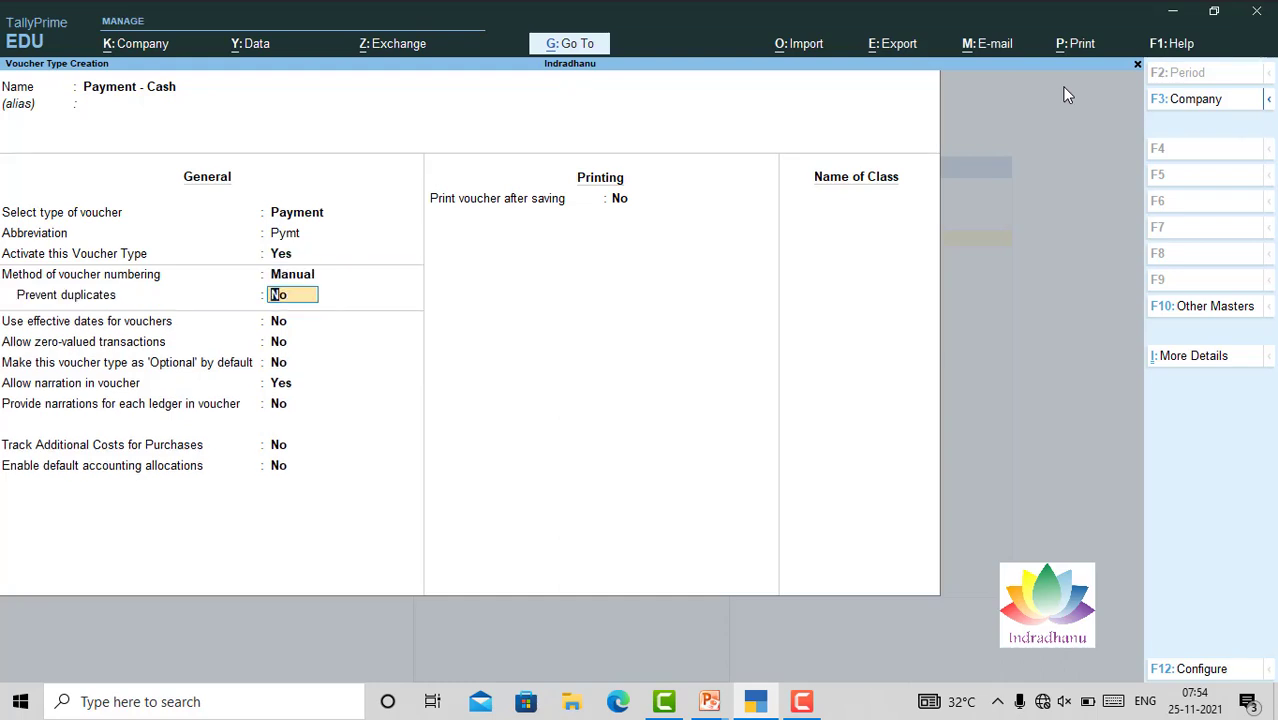
{"action": "type", "text": "y"}
{"action": "key", "text": "Return"}
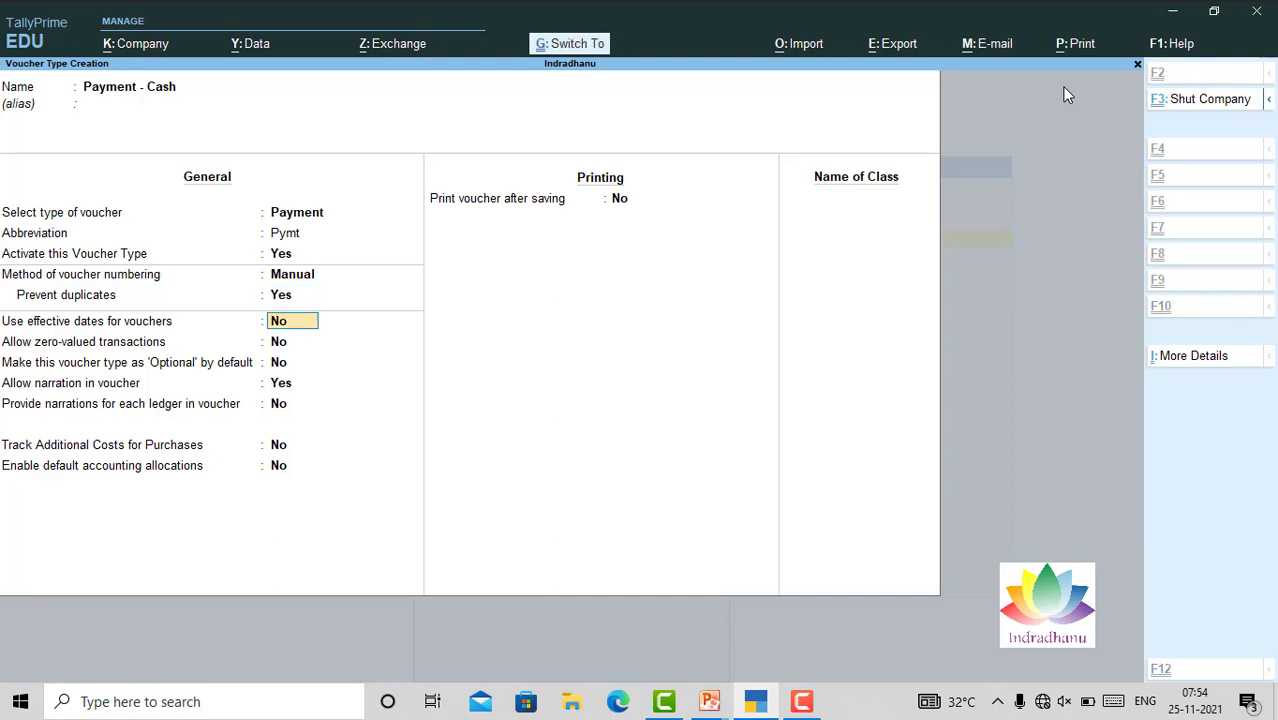
{"action": "key", "text": "ctrl+a"}
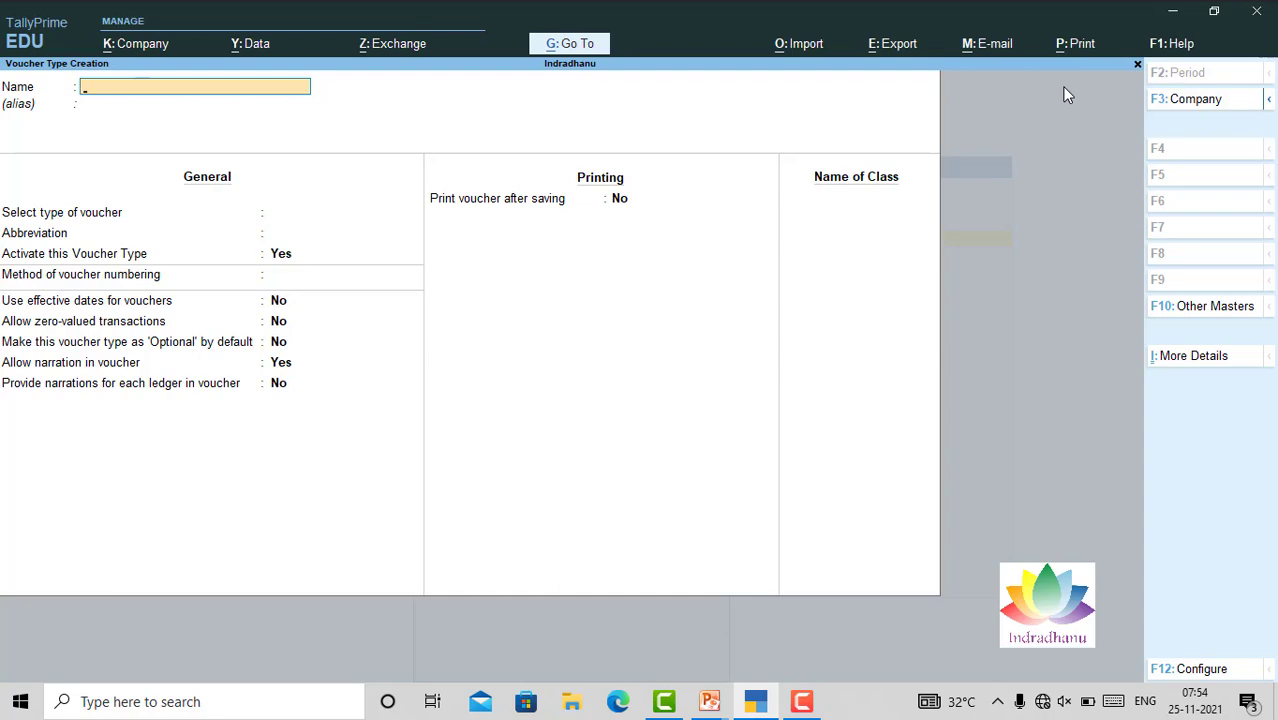
{"action": "key", "text": "Escape"}
{"action": "key", "text": "Escape"}
- Open accounting voucher creation from the Gateway of Tally and switch the voucher to the Payment - Cash type
{"action": "key", "text": "Down"}
{"action": "key", "text": "Down"}
{"action": "key", "text": "Down"}
{"action": "key", "text": "Down"}
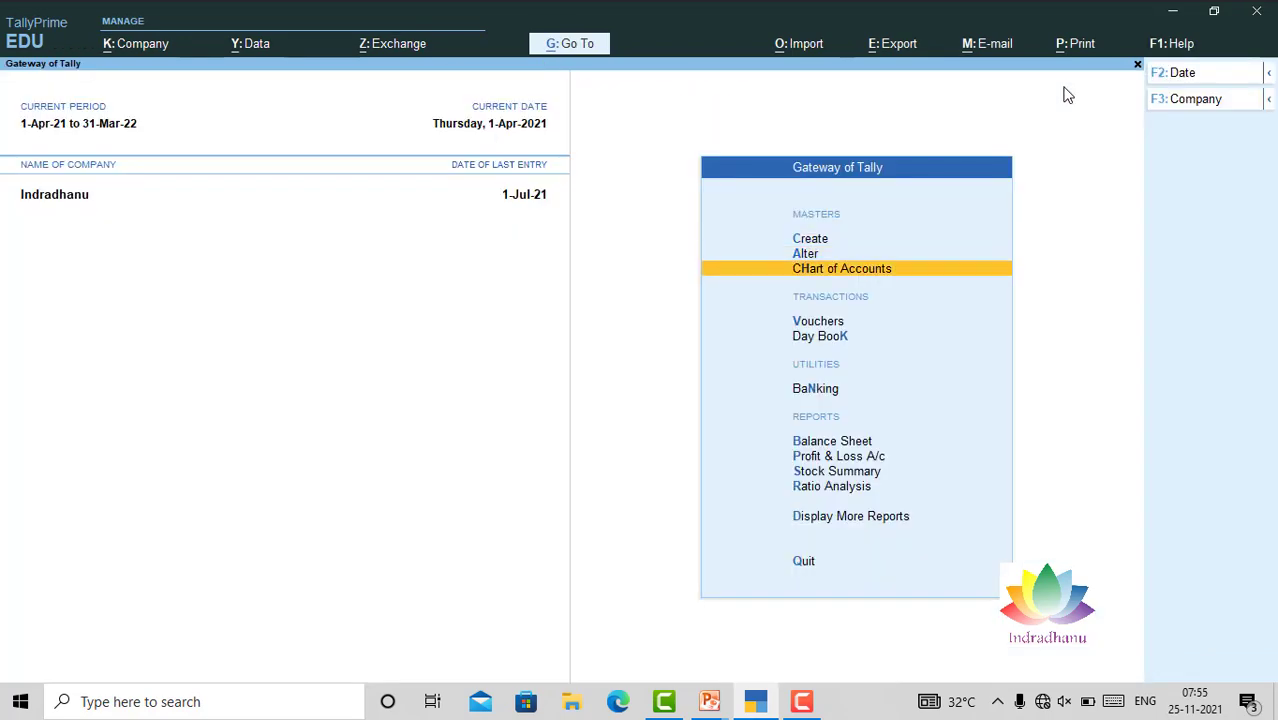
{"action": "key", "text": "Return"}
{"action": "key", "text": "Escape"}
{"action": "key", "text": "Up"}
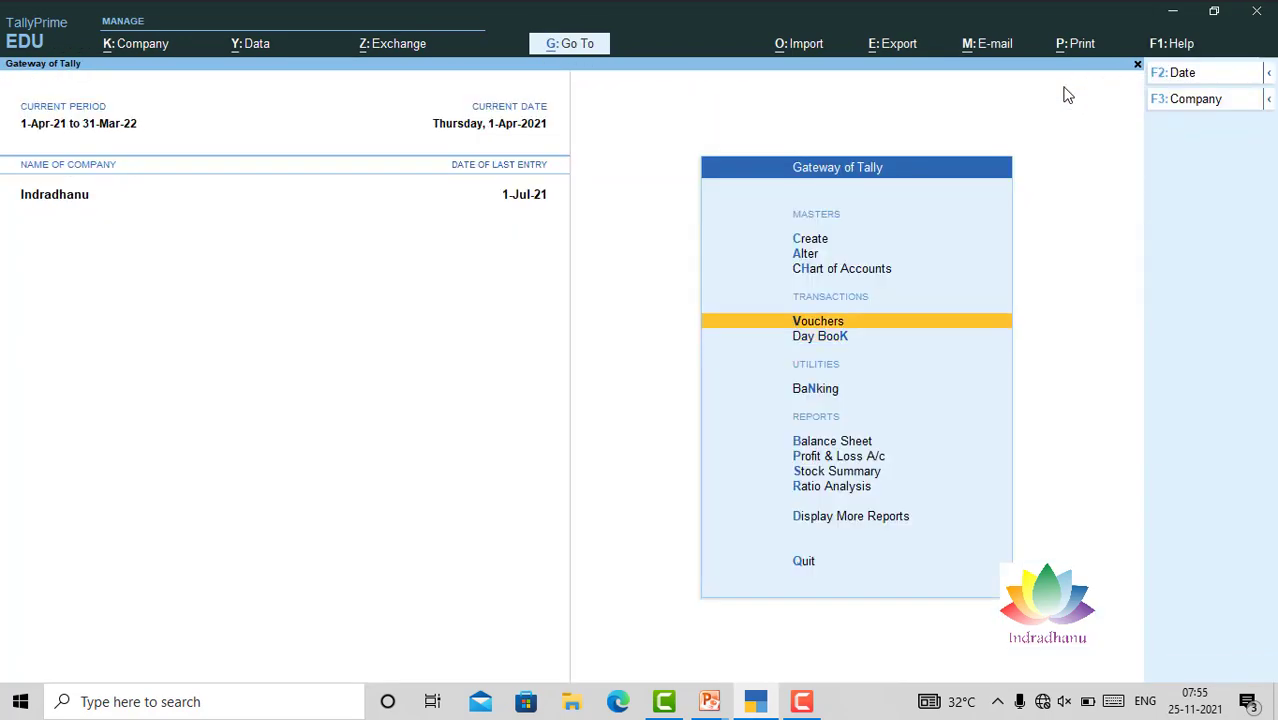
{"action": "key", "text": "Return"}
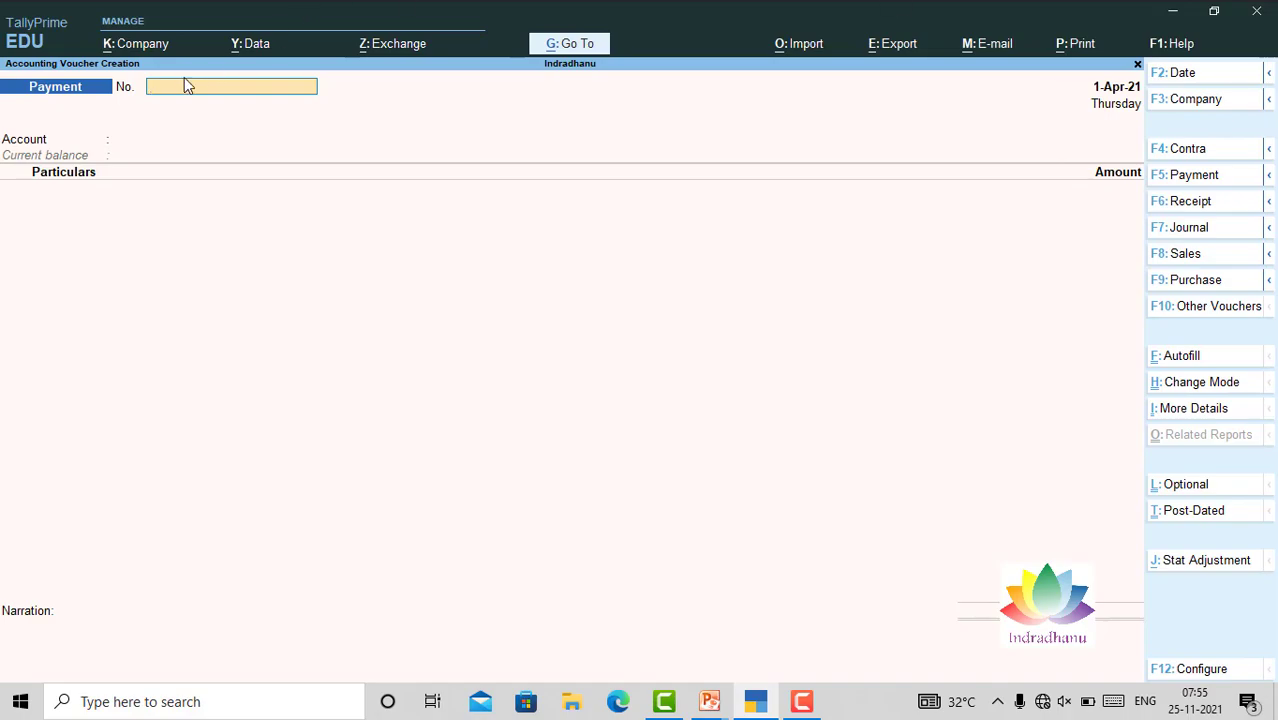
{"action": "left_click", "coordinate": [220, 88]}
{"action": "left_click", "coordinate": [1196, 177]}
{"action": "key", "text": "Down"}
{"action": "key", "text": "Down"}
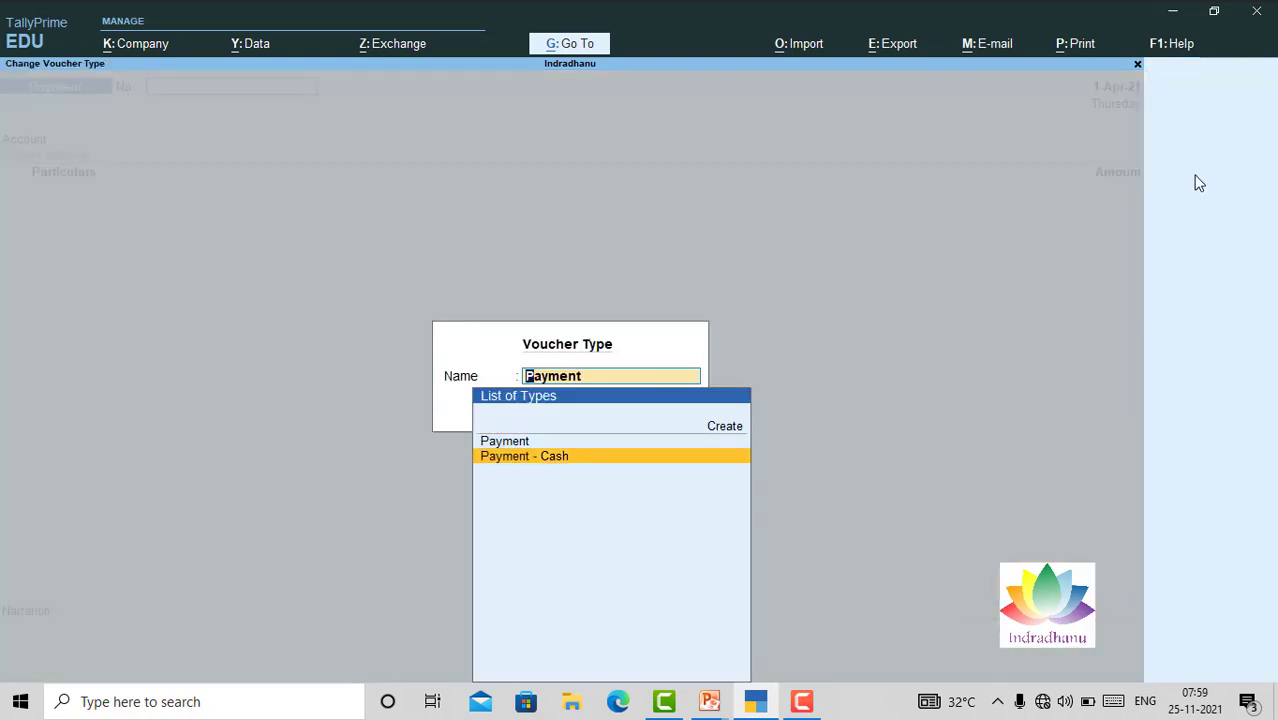
{"action": "key", "text": "Return"}
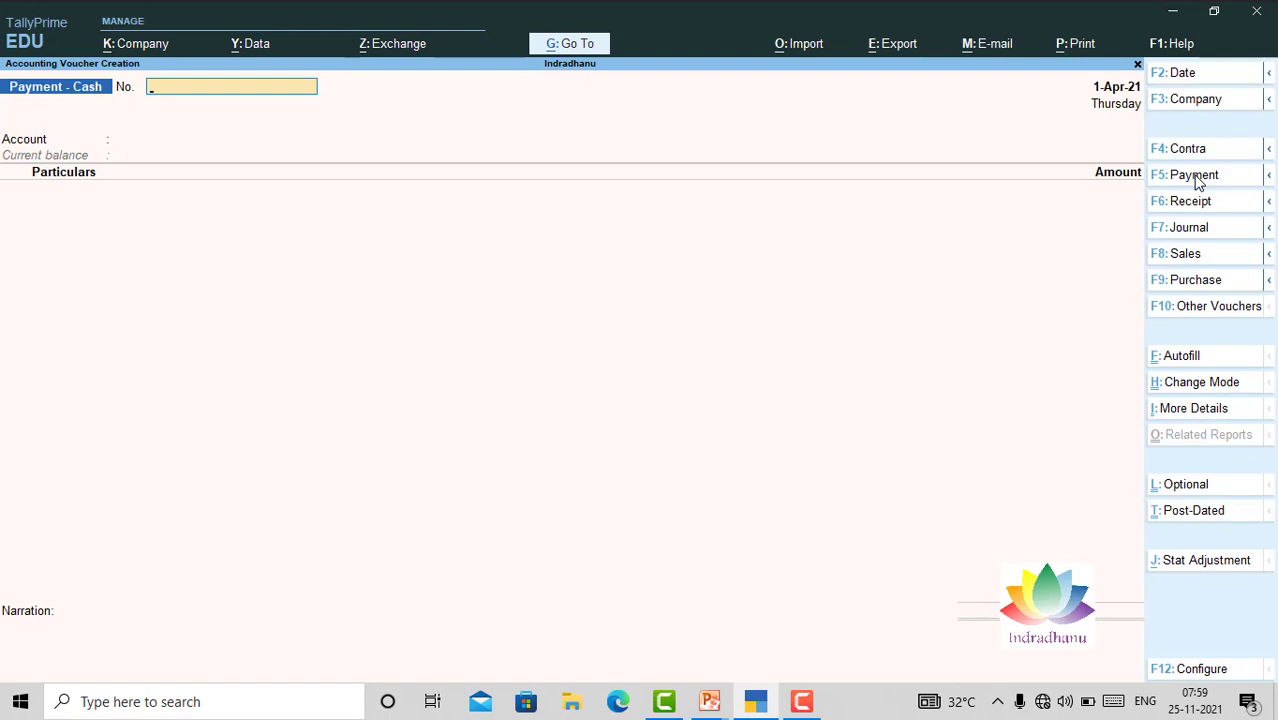
- Number the voucher 001 and select Cash as its account
{"action": "type", "text": "001"}
{"action": "key", "text": "Return"}
{"action": "type", "text": "Cas"}
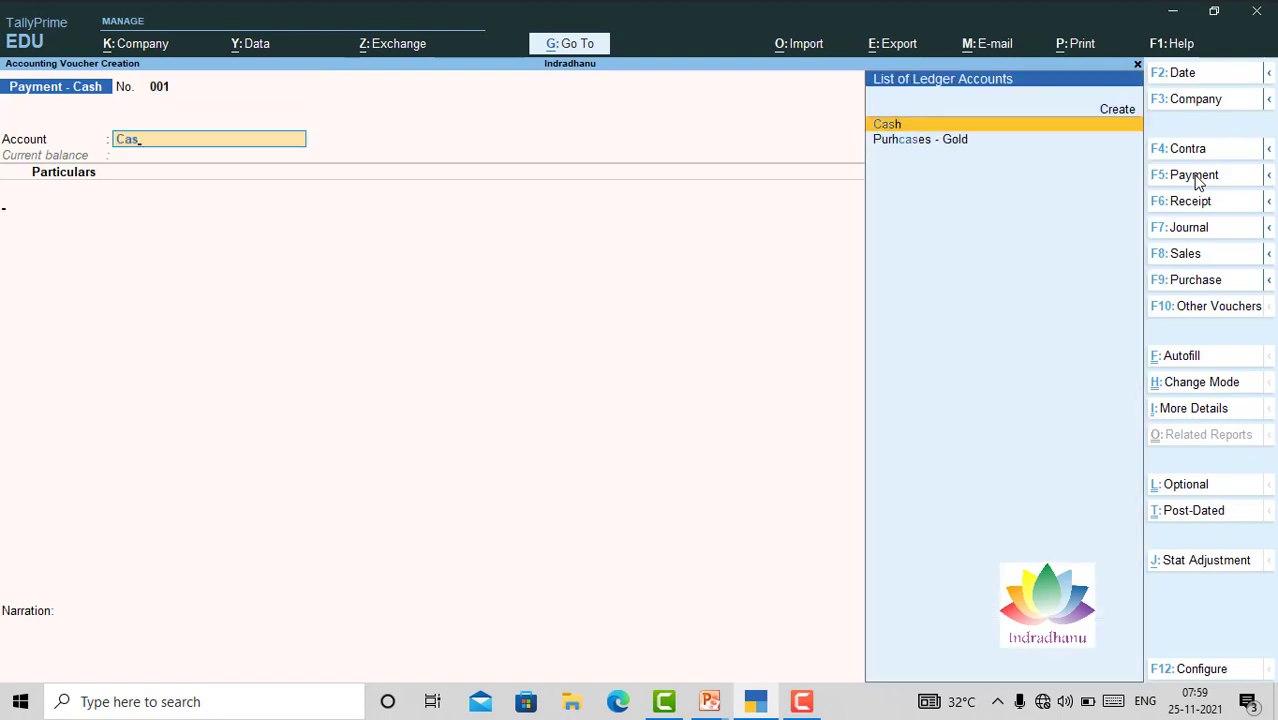
{"action": "key", "text": "Return"}
- Enter Rent with an amount of 15,000, leave the narration blank, and save the voucher
{"action": "type", "text": "Ren"}
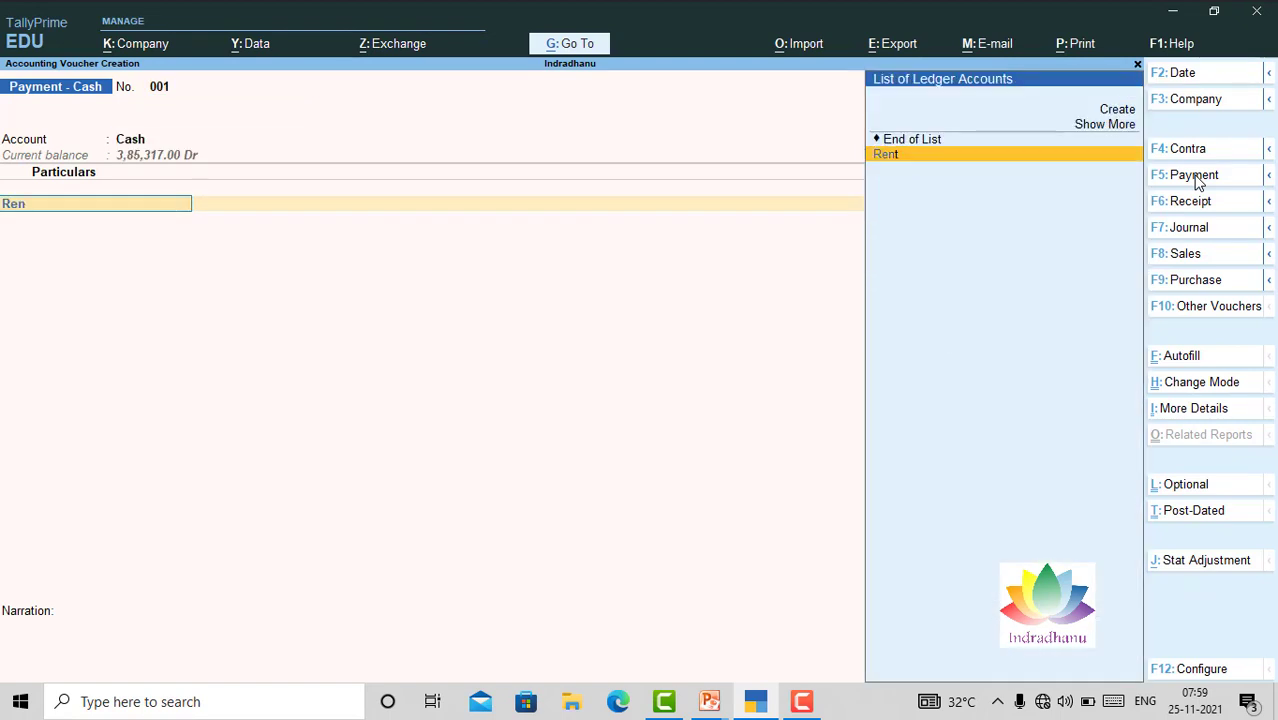
{"action": "key", "text": "Return"}
{"action": "key", "text": "Return"}
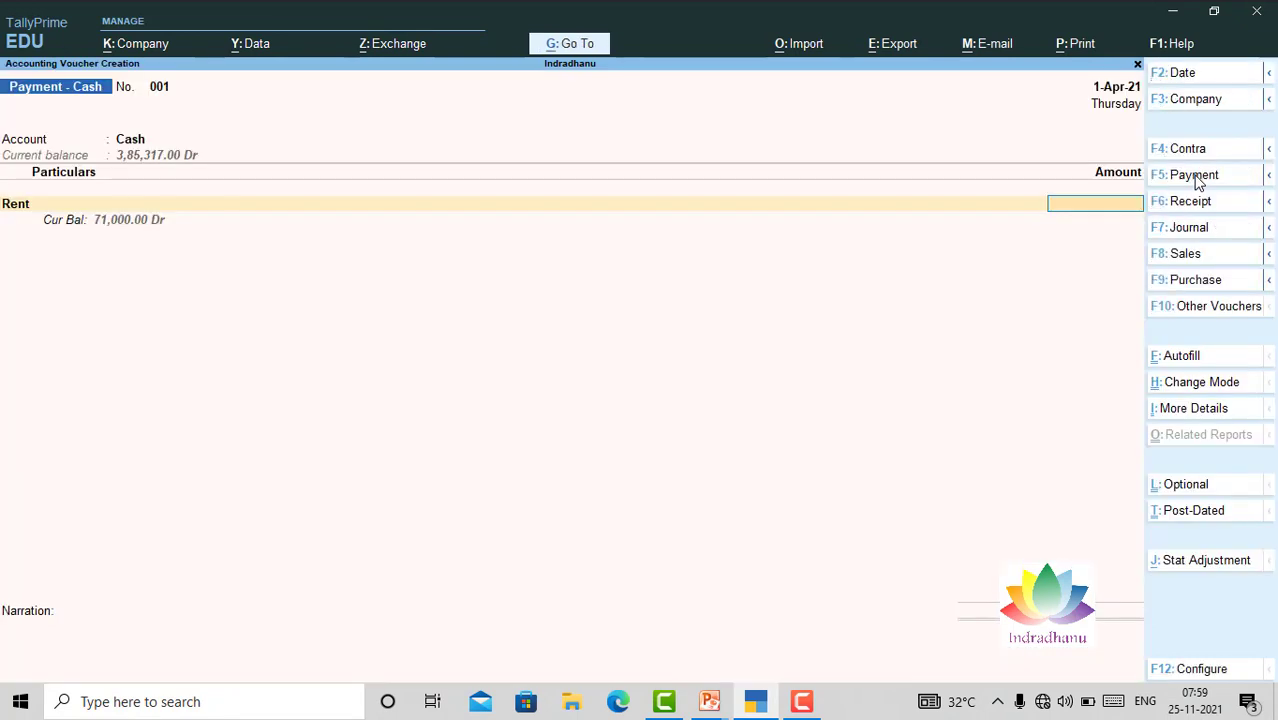
{"action": "type", "text": "15000"}
{"action": "key", "text": "Return"}
{"action": "key", "text": "Return"}
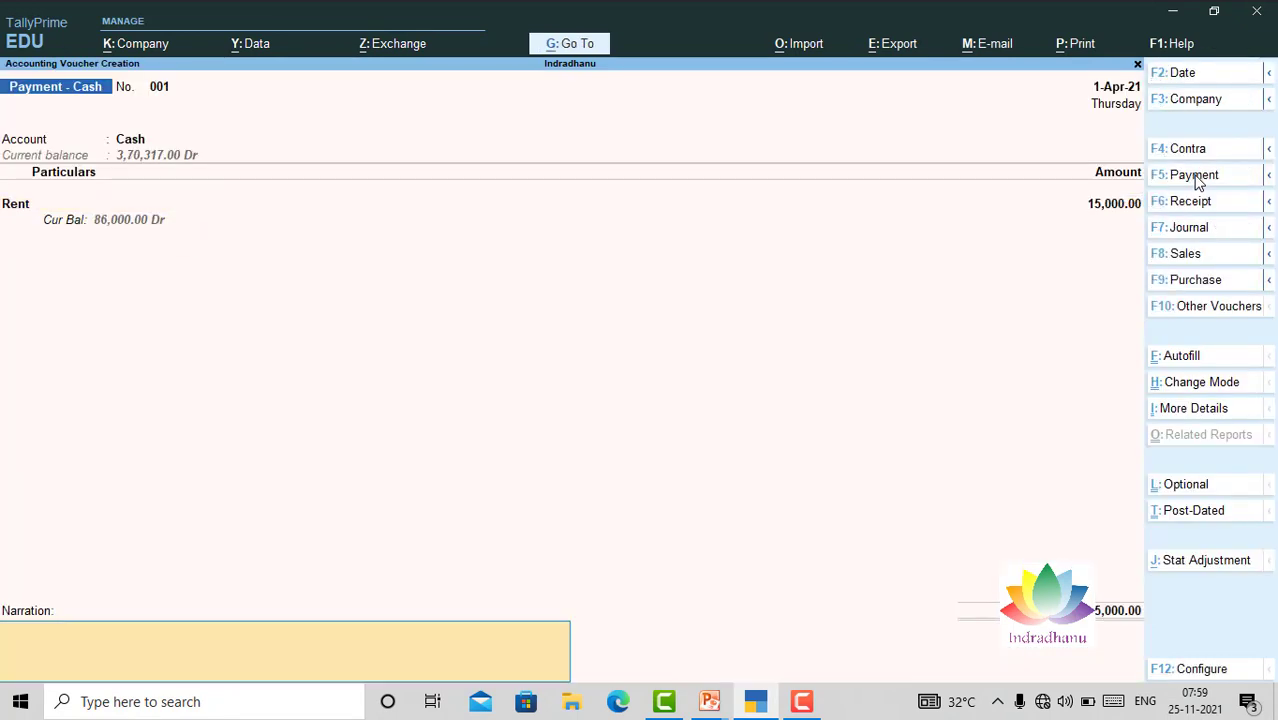
{"action": "key", "text": "Return"}
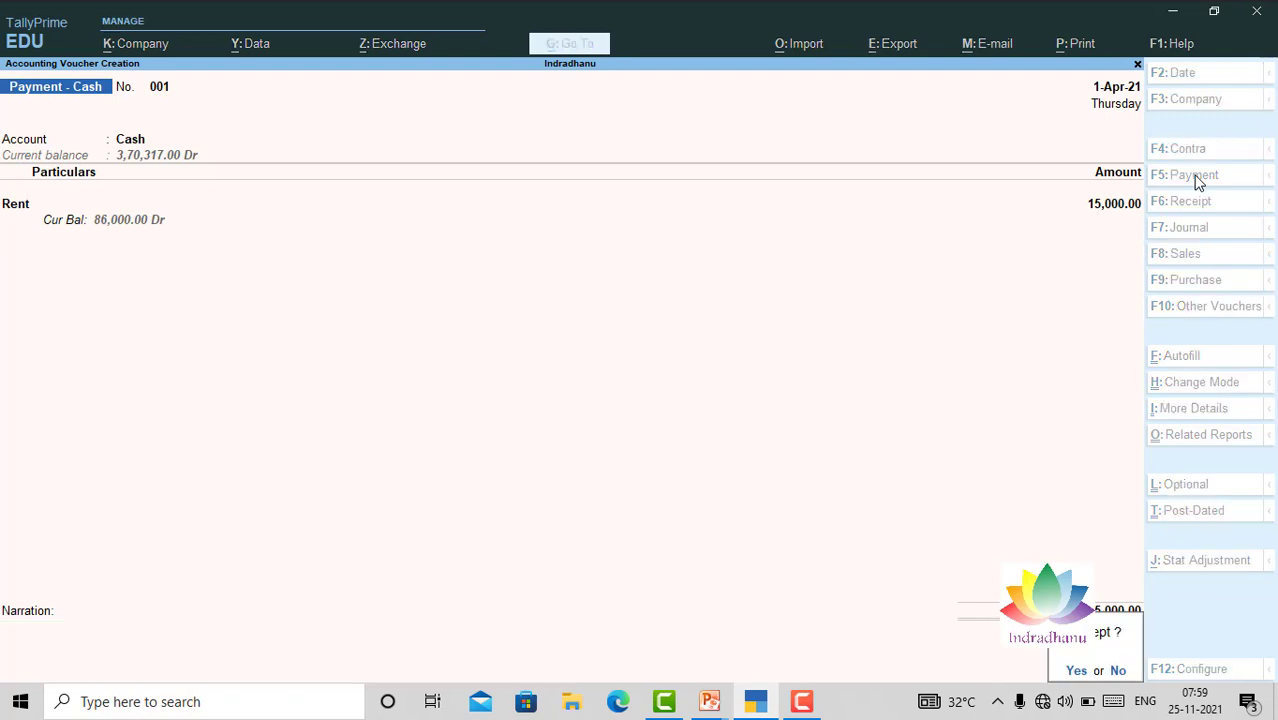
{"action": "key", "text": "Return"}
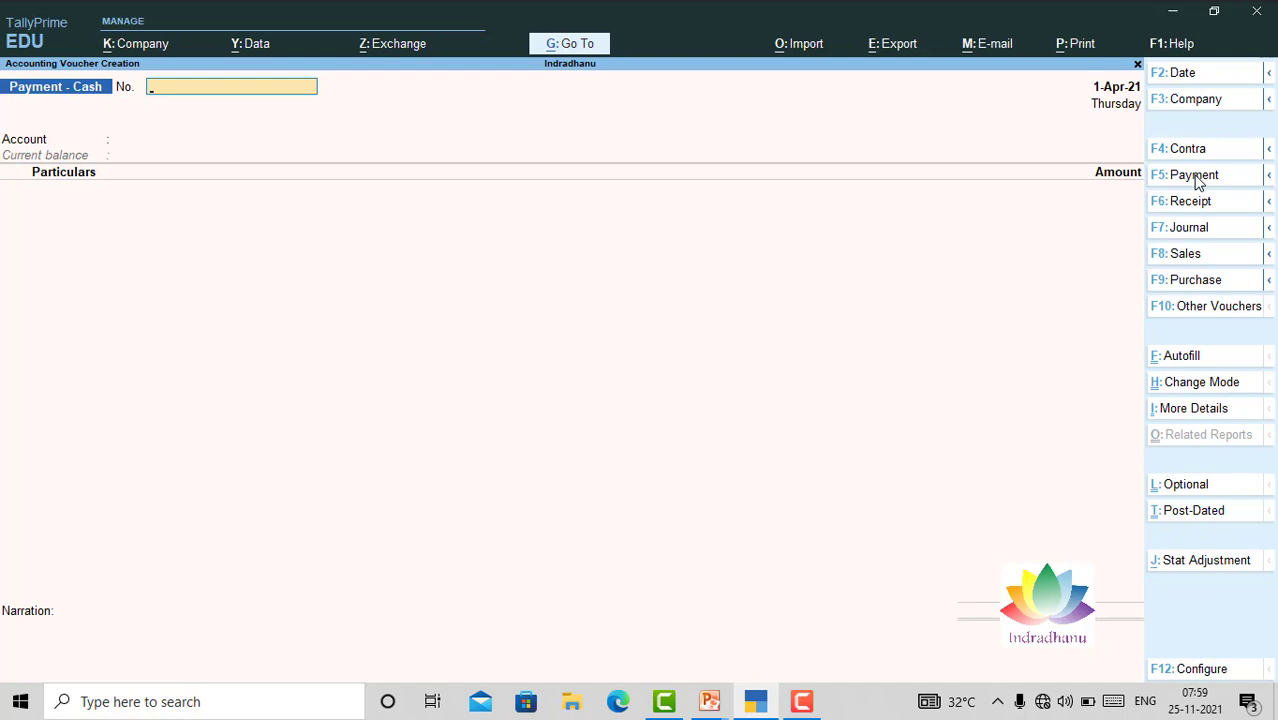
- Leave voucher creation and open the Statistics report under Statements of Accounts
{"action": "key", "text": "Escape"}
{"action": "key", "text": "Down"}
{"action": "key", "text": "Down"}
{"action": "key", "text": "Down"}
{"action": "key", "text": "Down"}
{"action": "key", "text": "Down"}
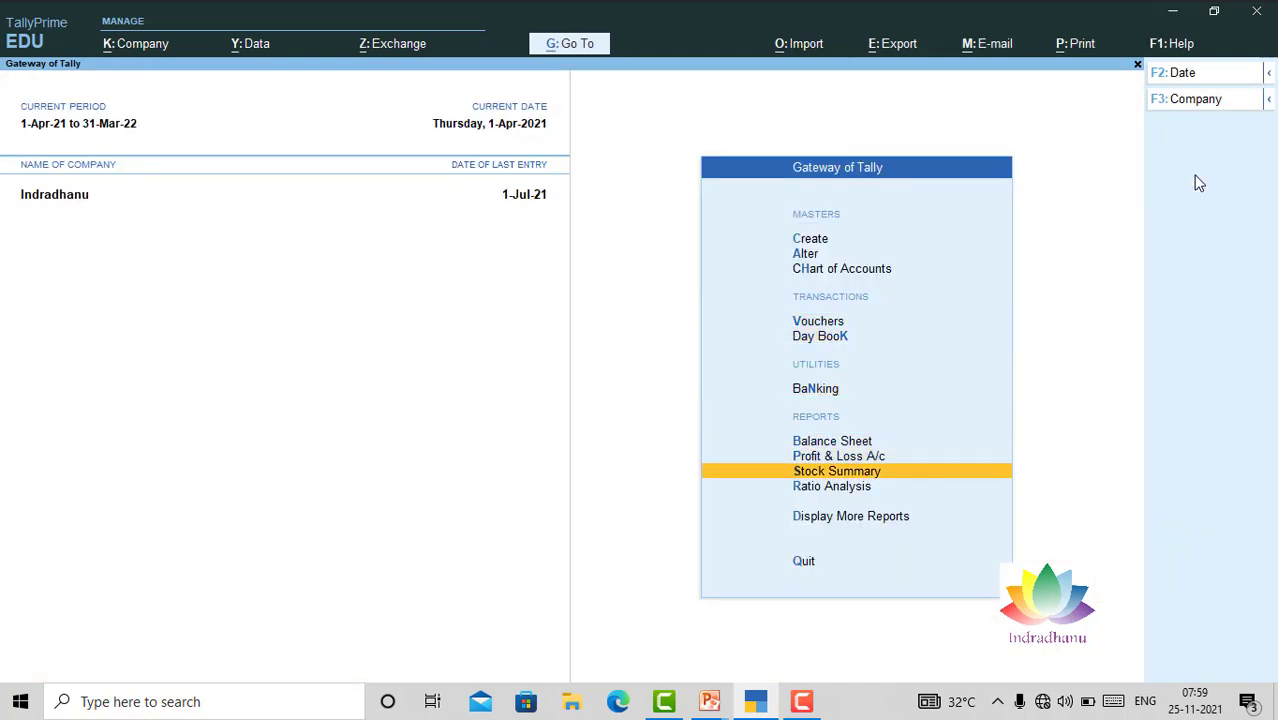
{"action": "key", "text": "Down"}
{"action": "key", "text": "Down"}
{"action": "key", "text": "Return"}
{"action": "key", "text": "Down"}
{"action": "key", "text": "Down"}
{"action": "key", "text": "Down"}
{"action": "key", "text": "Down"}
{"action": "key", "text": "Down"}
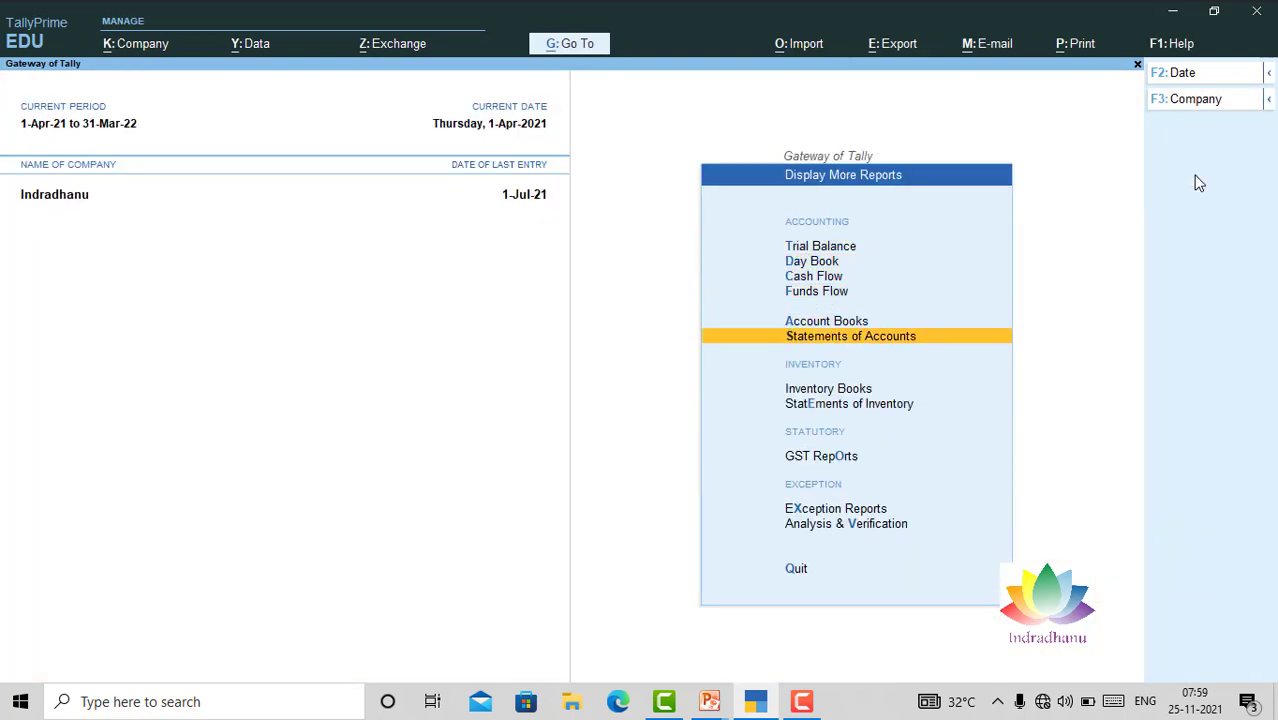
{"action": "key", "text": "Return"}
{"action": "key", "text": "Down"}
{"action": "key", "text": "Down"}
{"action": "key", "text": "Return"}
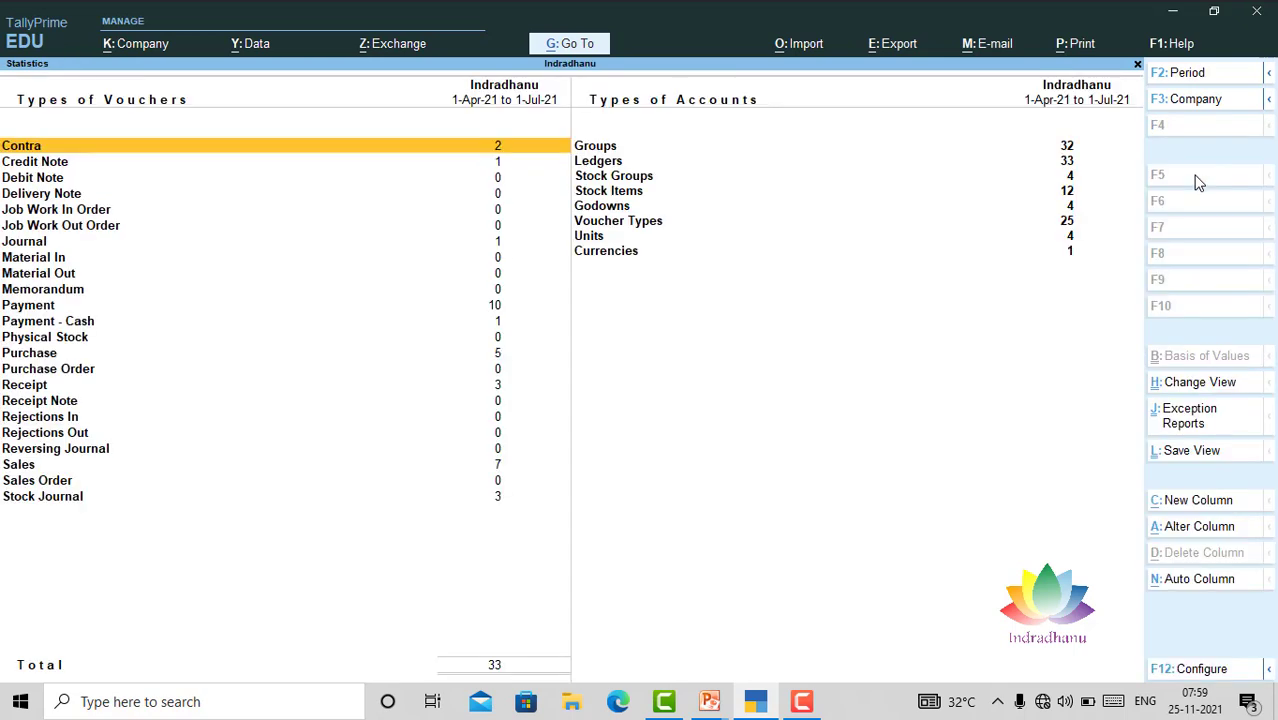
- Check the voucher number in the April register of Payment - Cash vouchers, and return to the Gateway of Tally
{"action": "key", "text": "Down"}
{"action": "key", "text": "Down"}
{"action": "key", "text": "Down"}
{"action": "key", "text": "Down"}
{"action": "key", "text": "Down"}
{"action": "key", "text": "Down"}
{"action": "key", "text": "Down"}
{"action": "key", "text": "Down"}
{"action": "key", "text": "Down"}
{"action": "key", "text": "Down"}
{"action": "key", "text": "Down"}
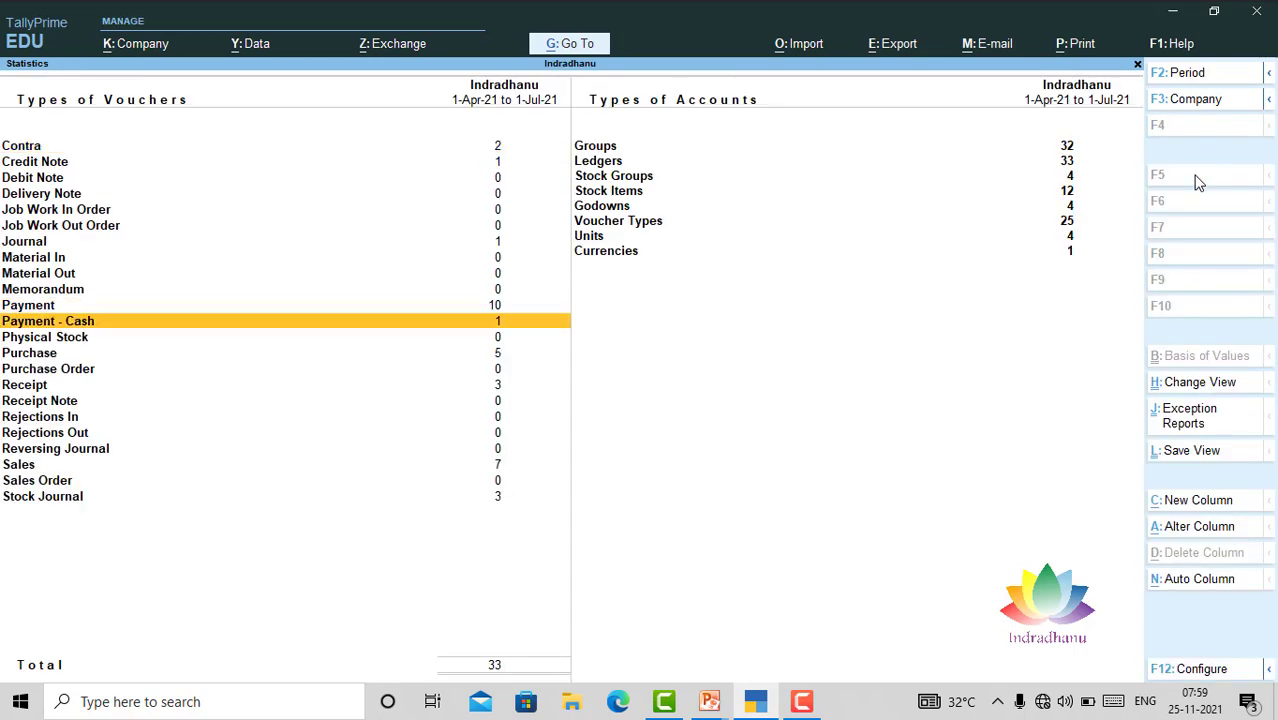
{"action": "key", "text": "Return"}
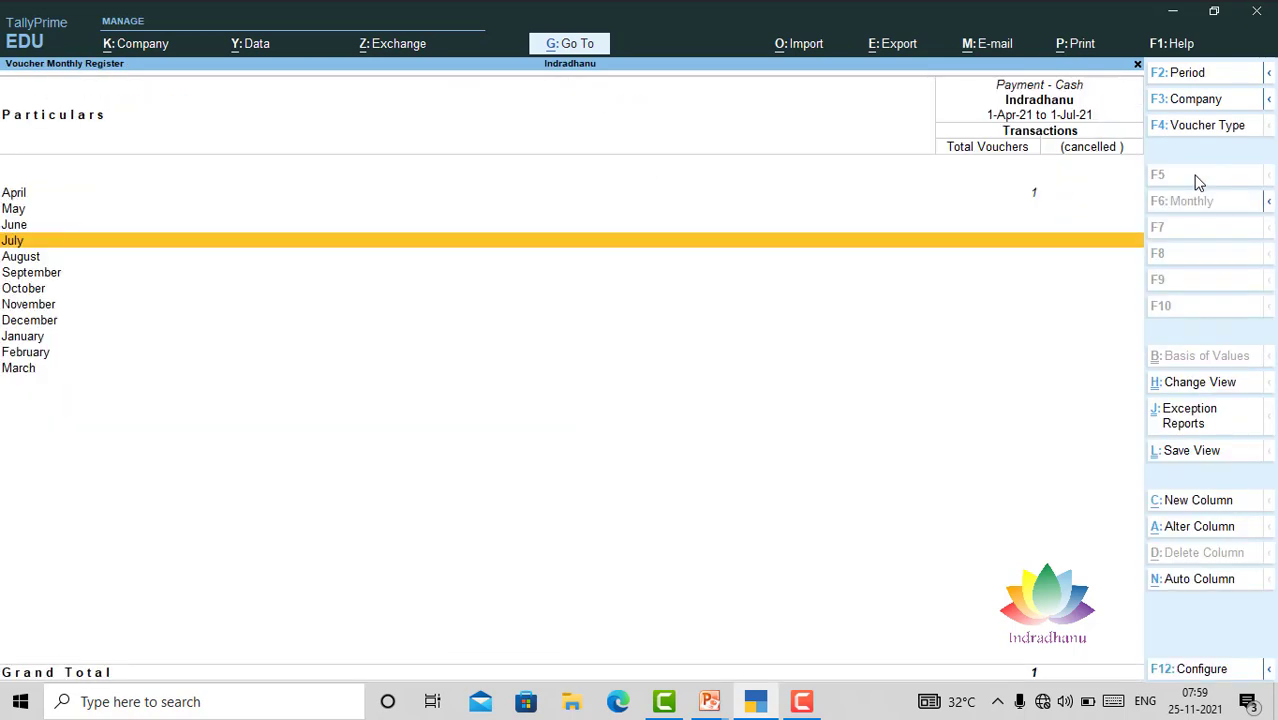
{"action": "key", "text": "Up"}
{"action": "key", "text": "Up"}
{"action": "key", "text": "Up"}
{"action": "key", "text": "Return"}
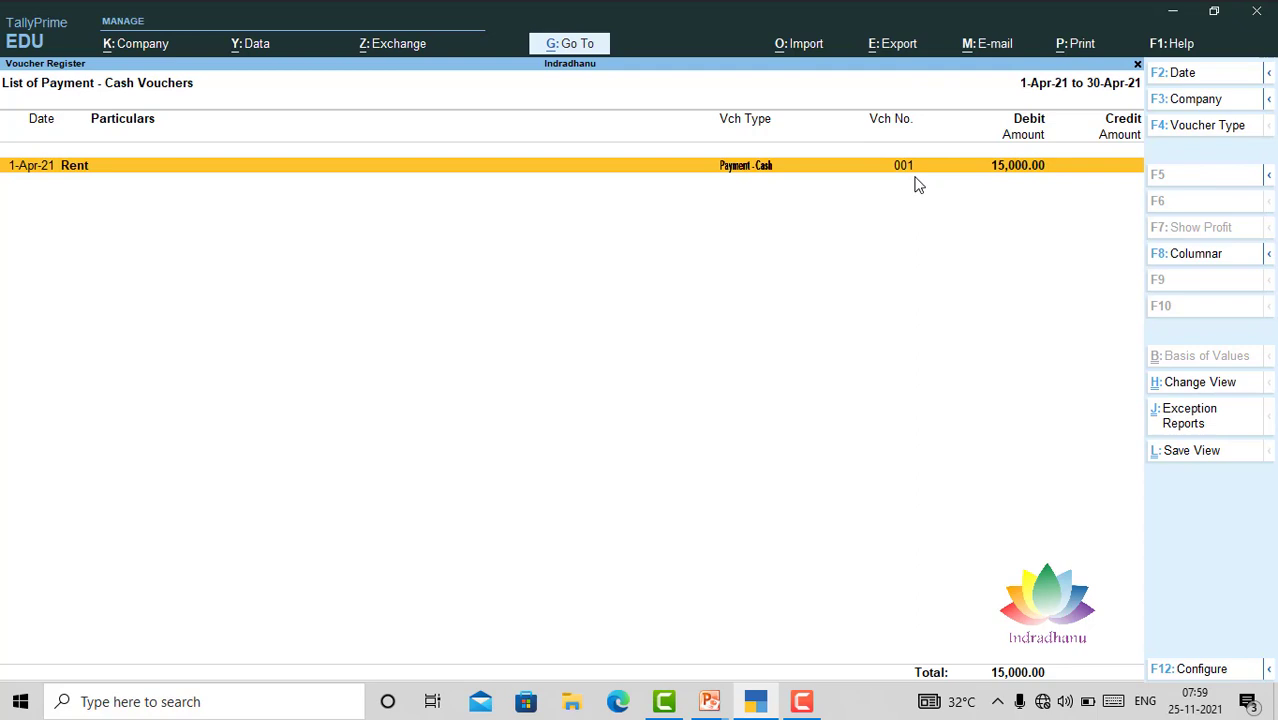
{"action": "key", "text": "Escape"}
{"action": "key", "text": "Escape"}
{"action": "key", "text": "Escape"}
{"action": "key", "text": "Escape"}
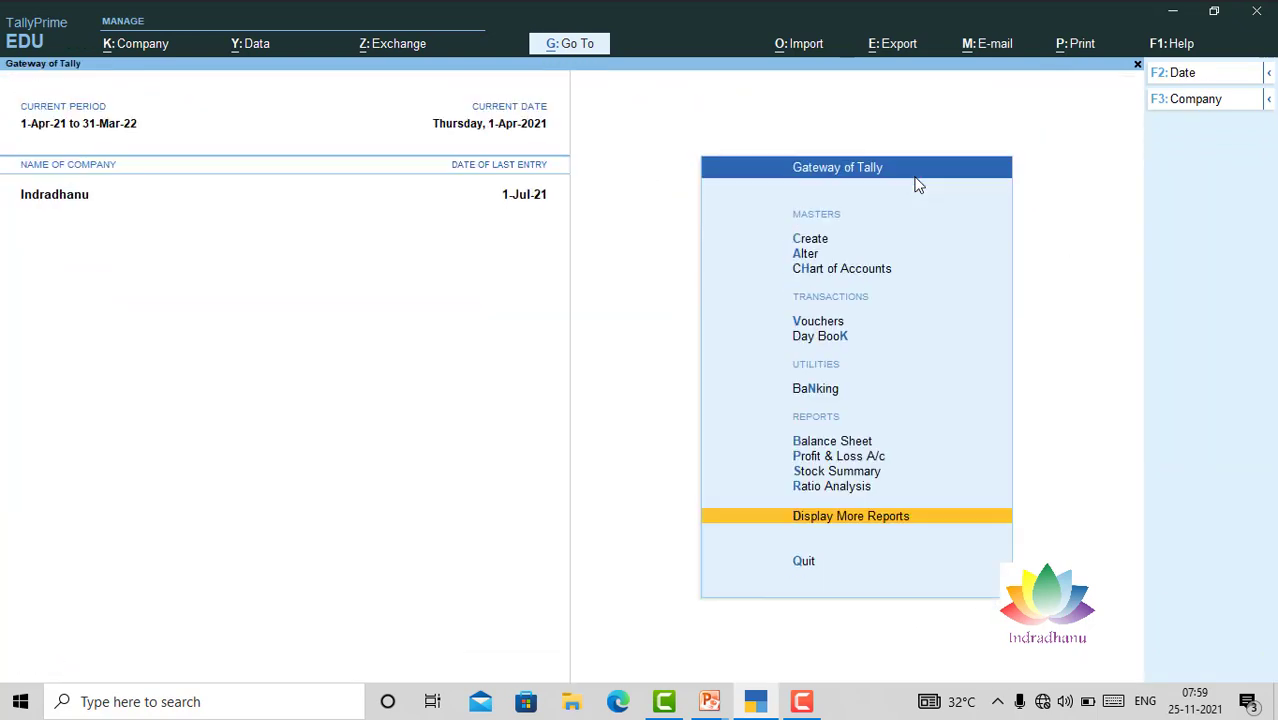
- Start another Payment - Cash voucher, try to reuse the number 001, and change the number to 001a
{"action": "key", "text": "Up"}
{"action": "key", "text": "Up"}
{"action": "key", "text": "Up"}
{"action": "key", "text": "Up"}
{"action": "key", "text": "Return"}
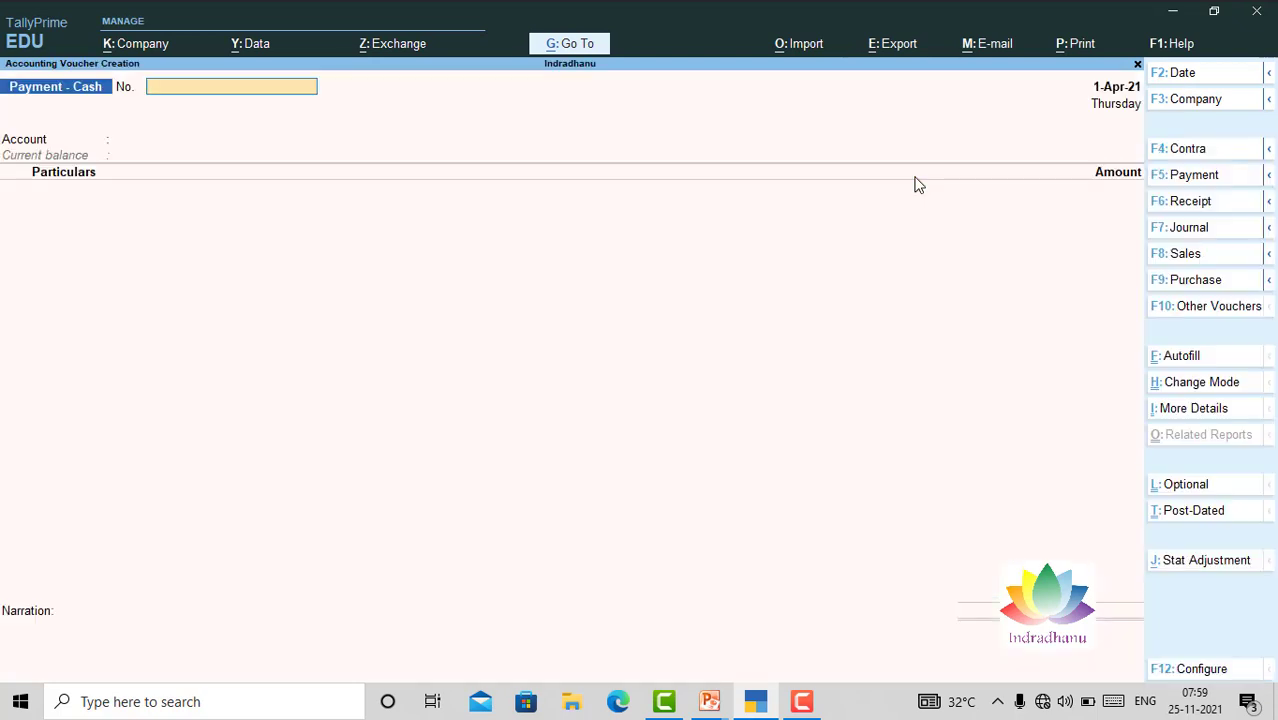
{"action": "type", "text": "001"}
{"action": "key", "text": "Return"}
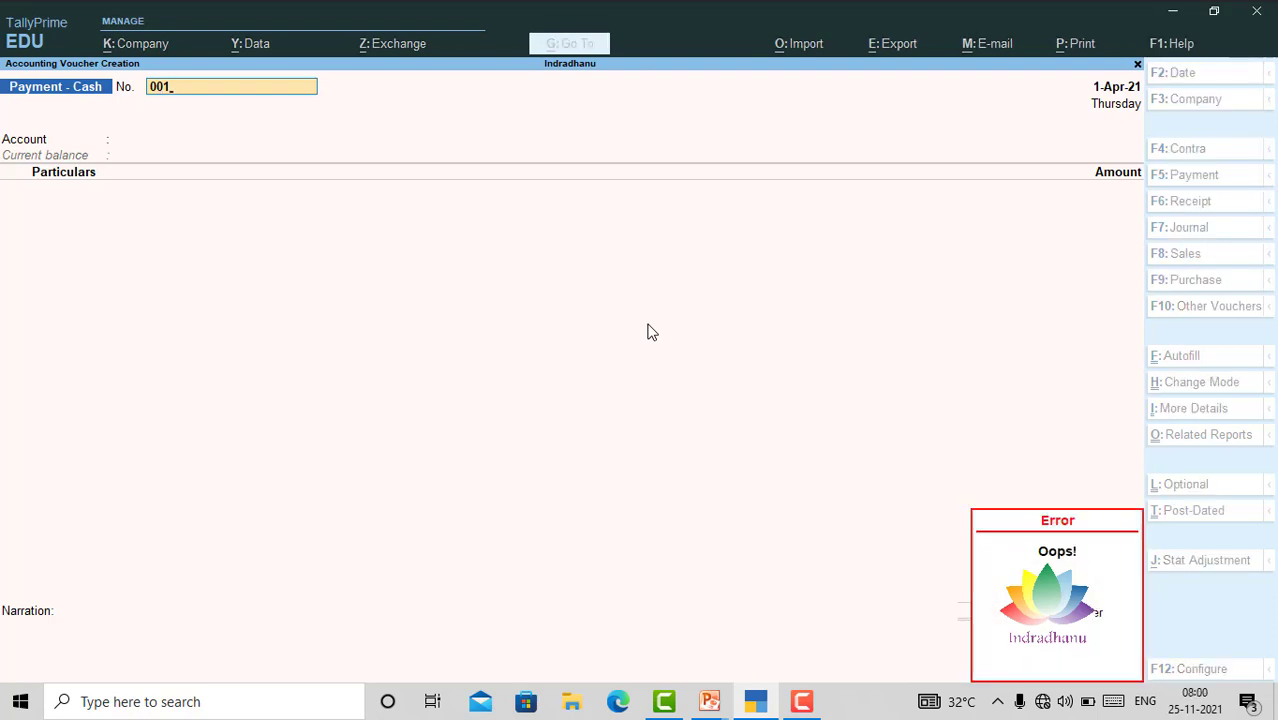
{"action": "type", "text": "a"}
{"action": "key", "text": "Return"}
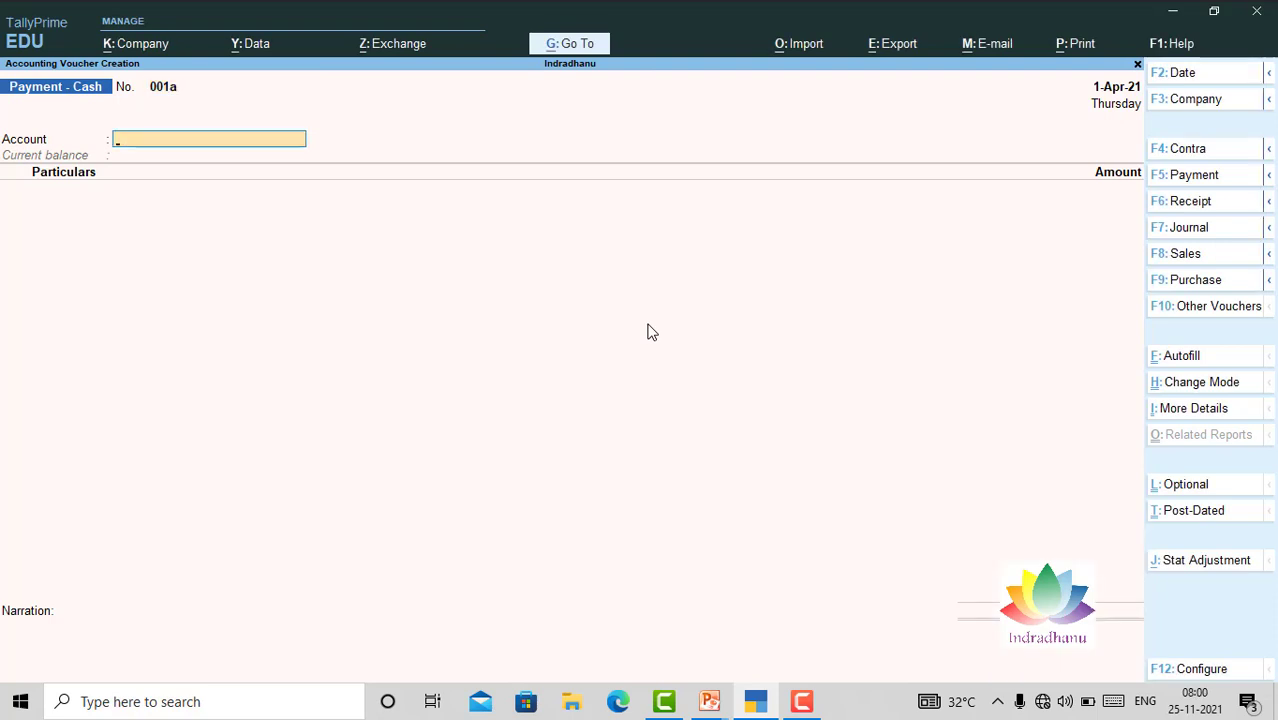